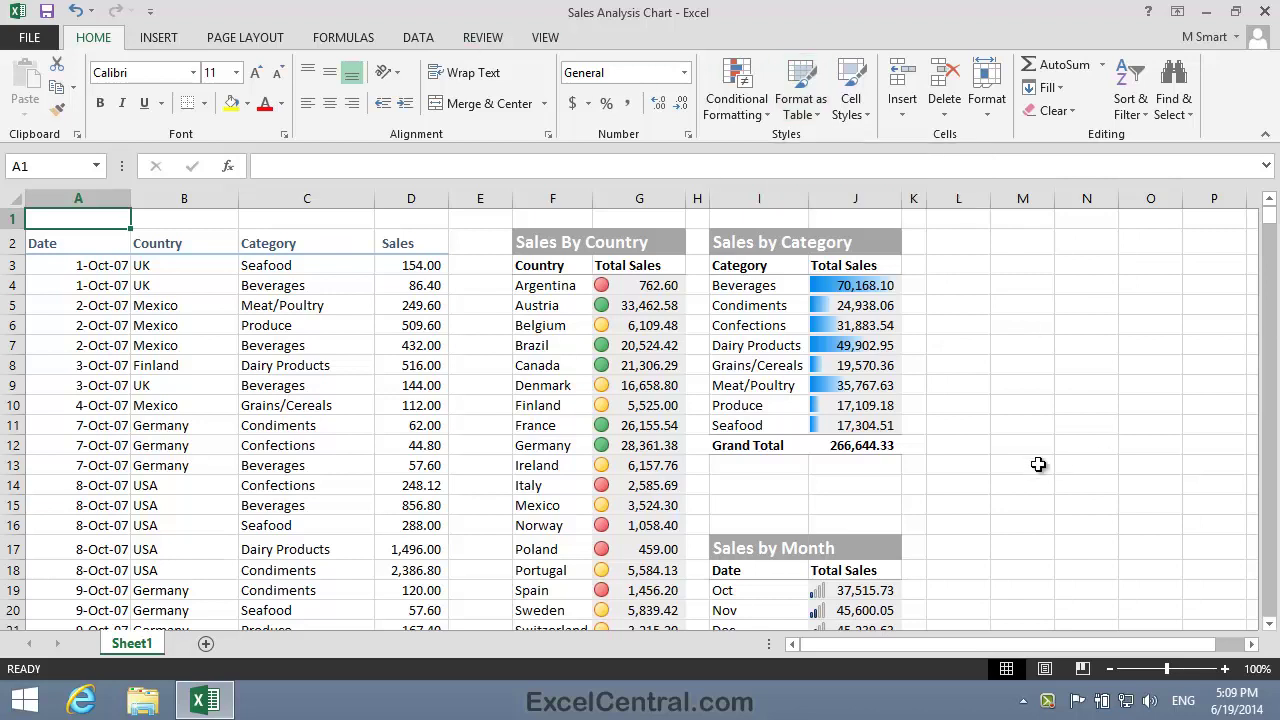
Preview the sheet in Page Layout view, then return to Normal view to reveal dashed automatic page breaks.
{"action": "left_click", "coordinate": [1022, 404]}
{"action": "scroll", "coordinate": [998, 361], "scroll_direction": "down", "scroll_amount": 15}
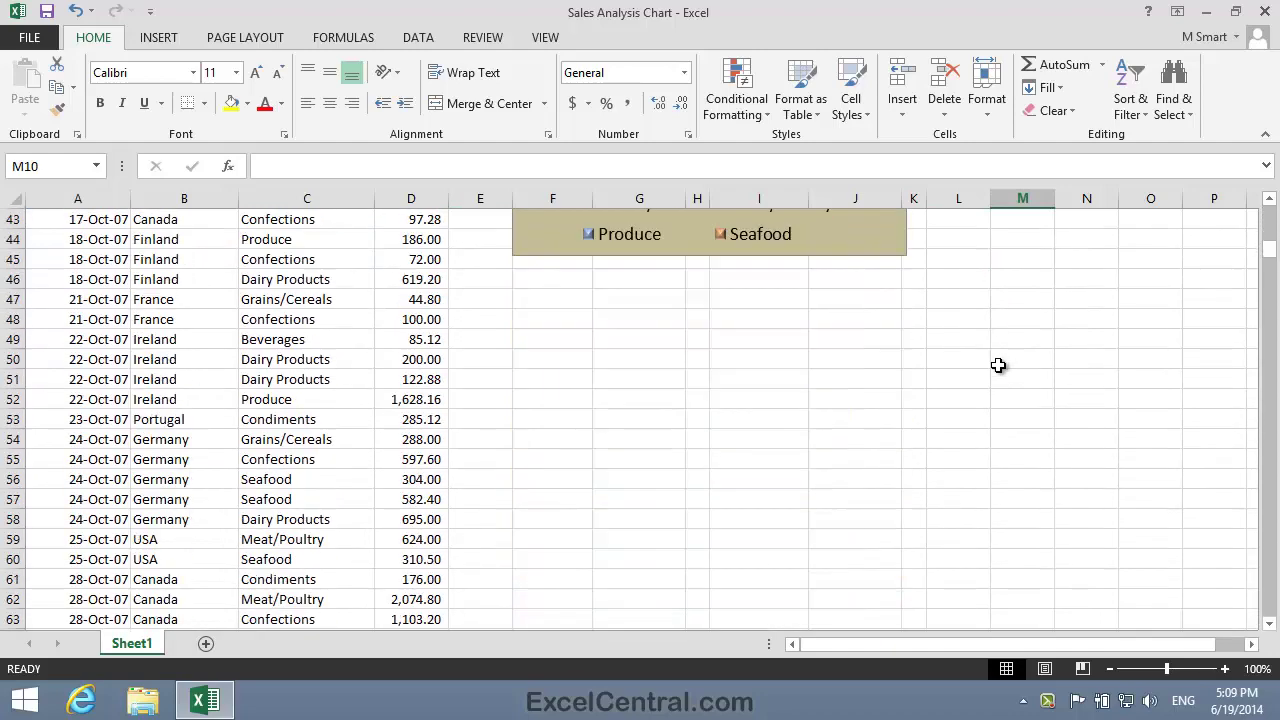
{"action": "scroll", "coordinate": [998, 365], "scroll_direction": "down", "scroll_amount": 13}
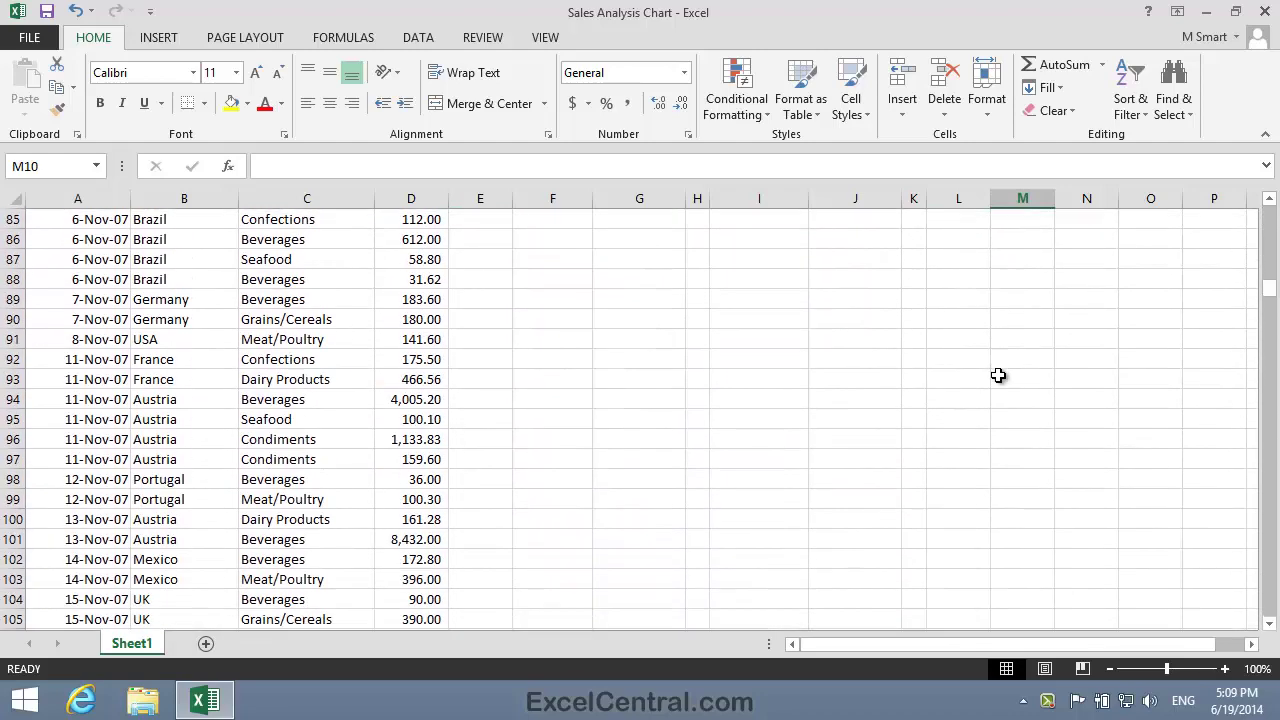
{"action": "scroll", "coordinate": [998, 375], "scroll_direction": "up", "scroll_amount": 20}
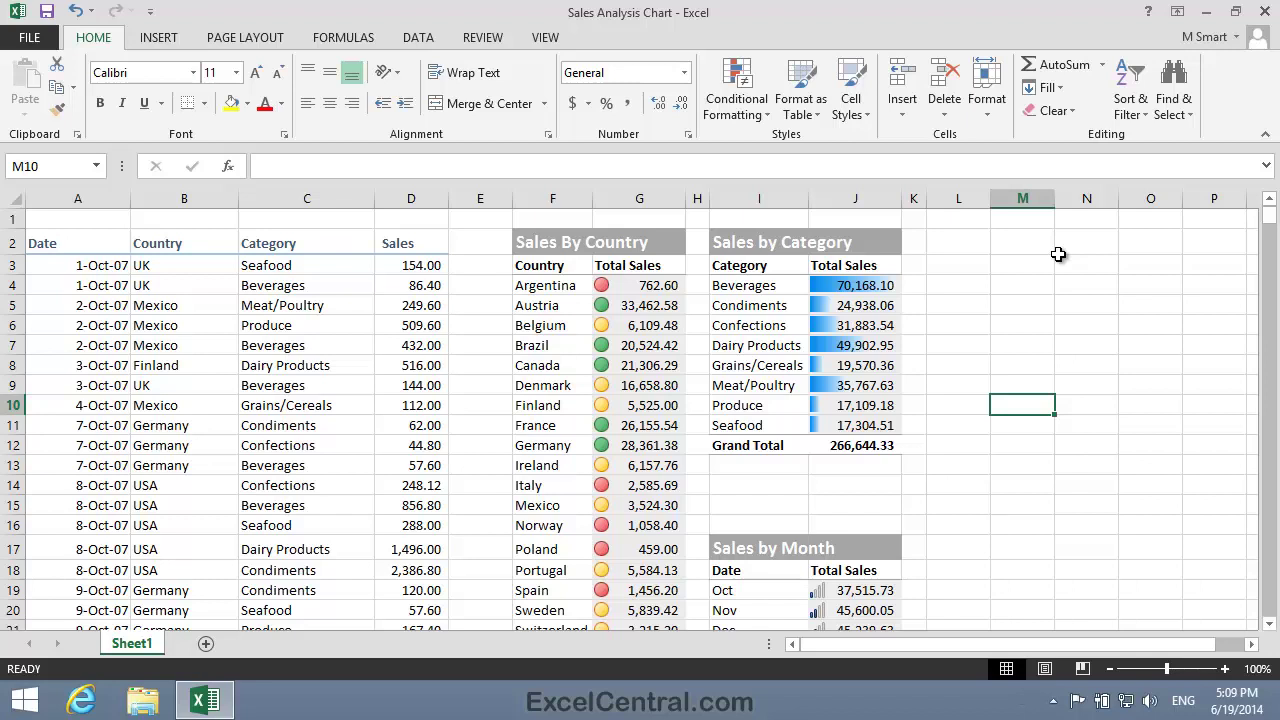
{"action": "left_click", "coordinate": [1046, 670]}
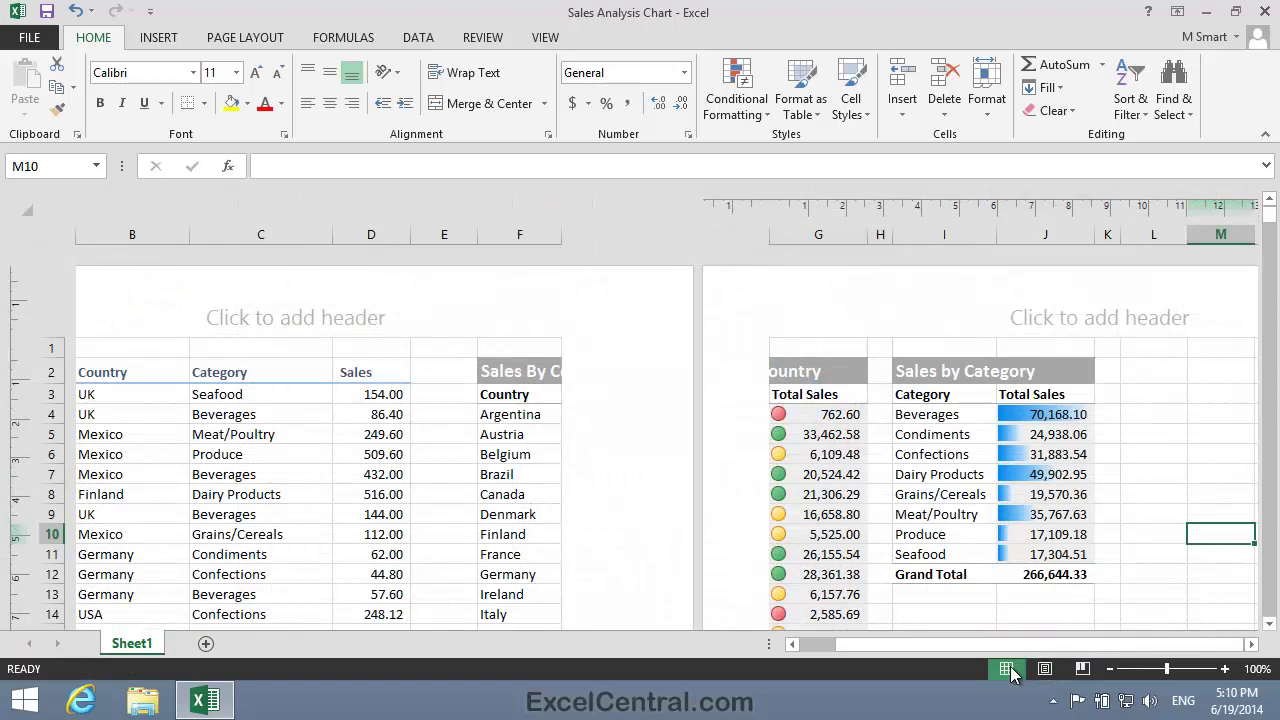
{"action": "left_click", "coordinate": [1007, 669]}
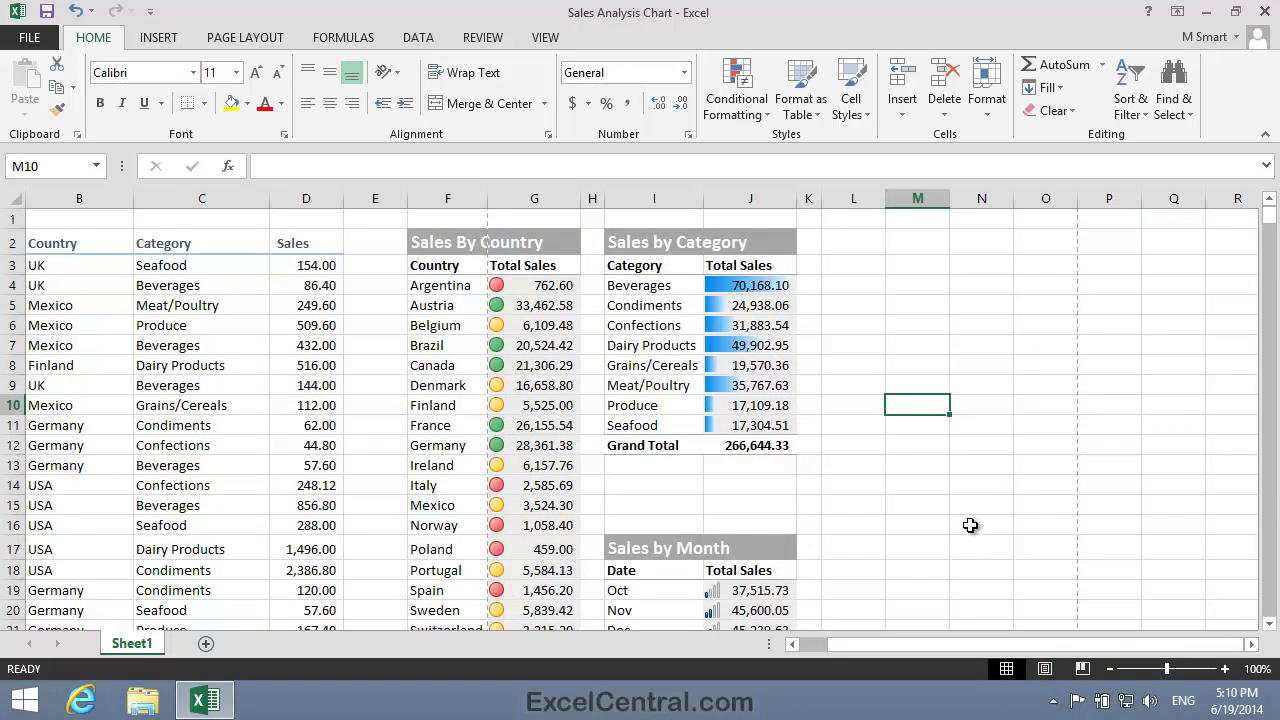
{"action": "scroll", "coordinate": [970, 525], "scroll_direction": "down", "scroll_amount": 12}
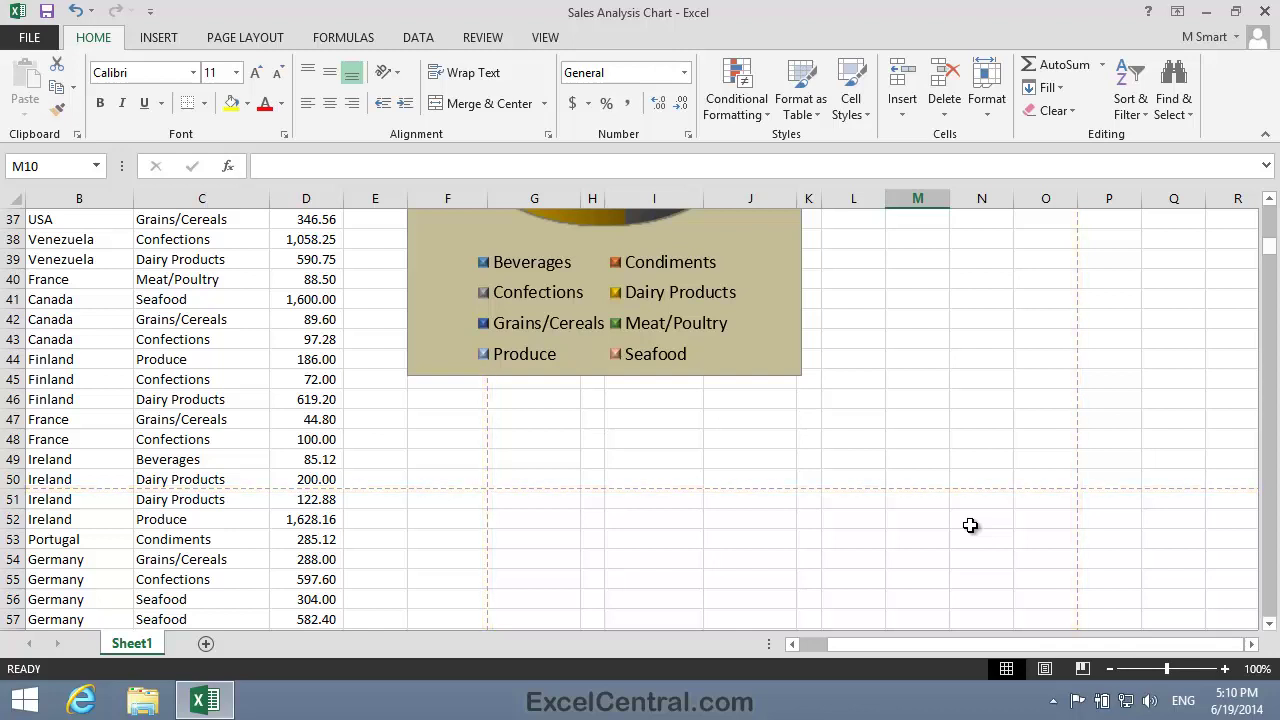
{"action": "left_click", "coordinate": [40, 38]}
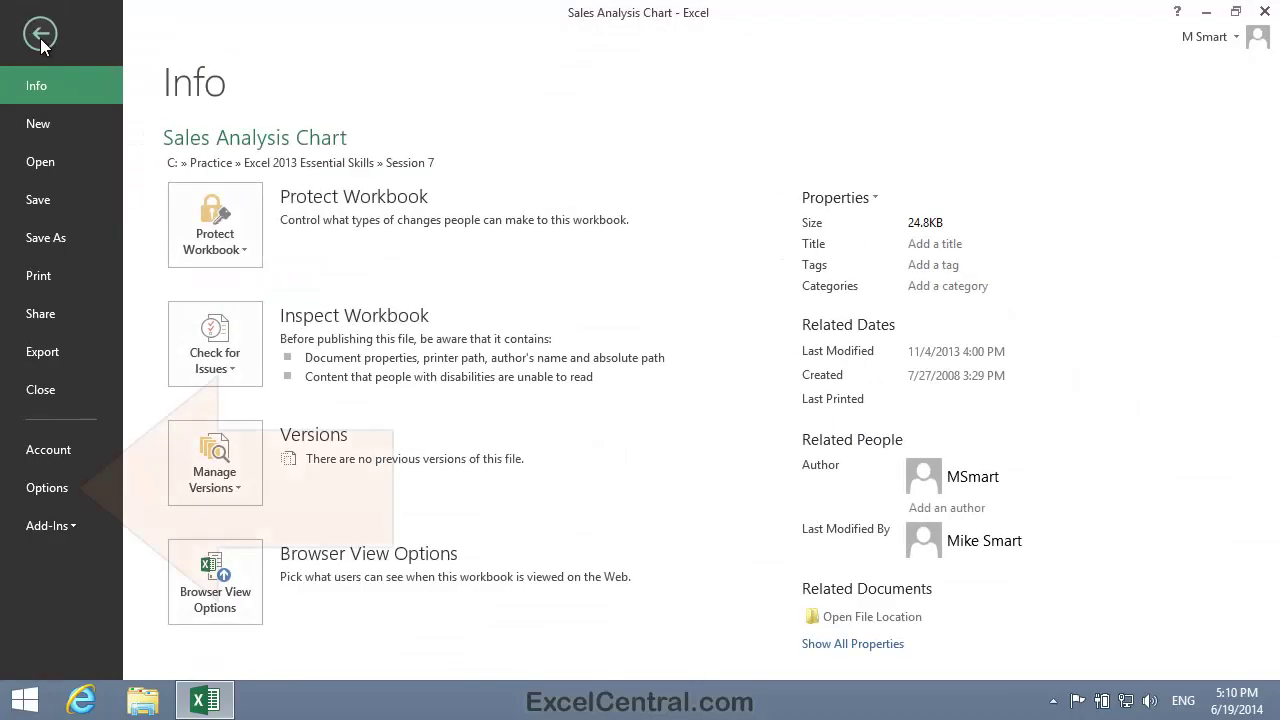
{"action": "left_click", "coordinate": [62, 488]}
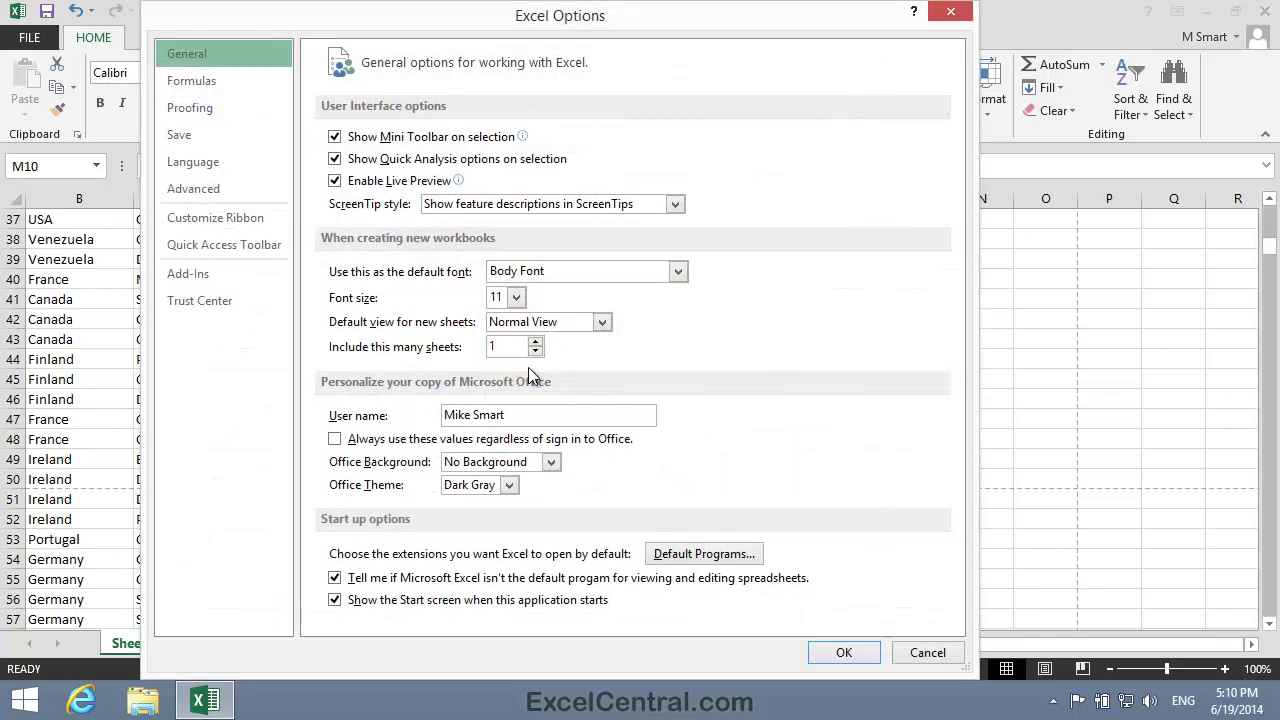
{"action": "left_click", "coordinate": [193, 188]}
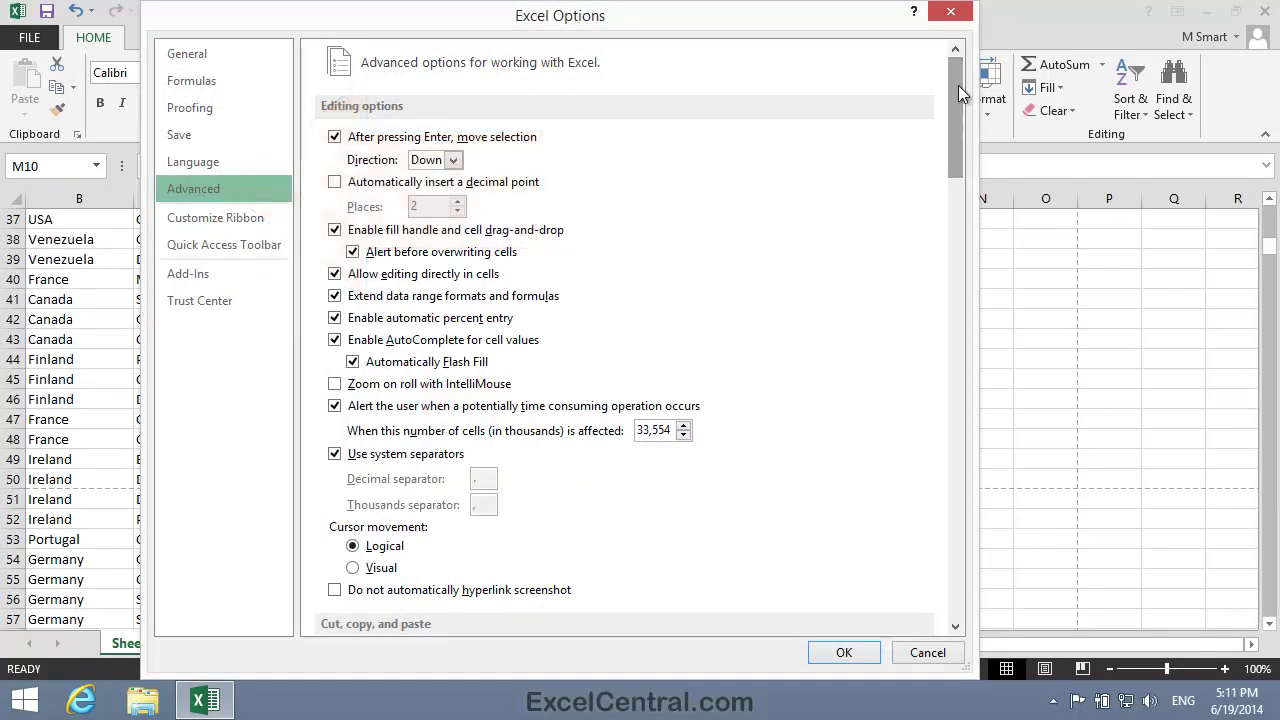
{"action": "left_click_drag", "start_coordinate": [958, 88], "coordinate": [957, 397]}
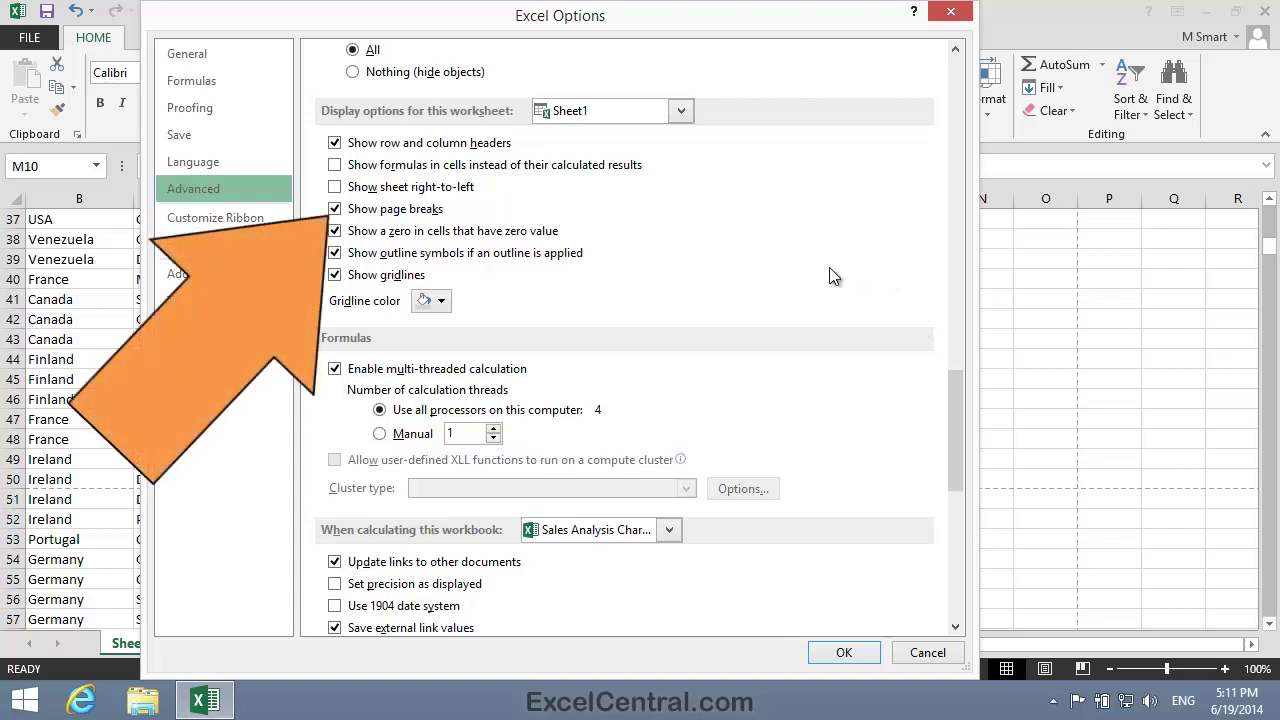
{"action": "left_click", "coordinate": [336, 210]}
{"action": "left_click", "coordinate": [336, 210]}
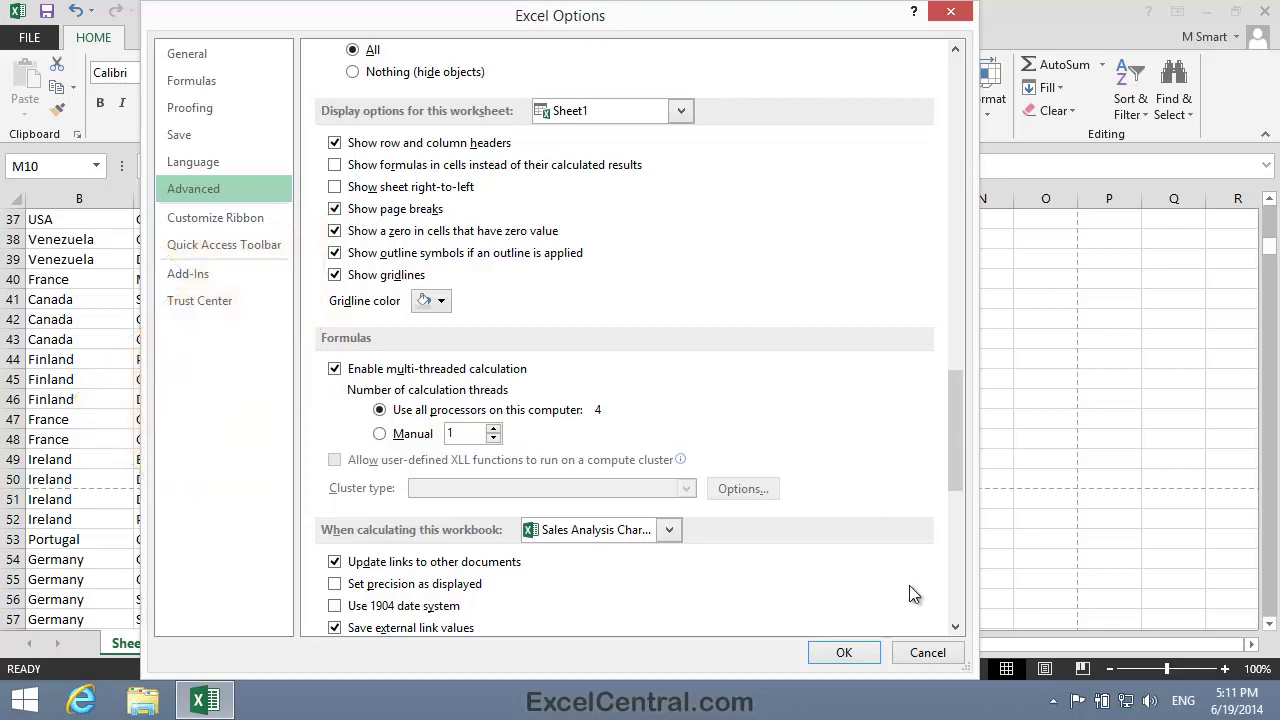
{"action": "left_click", "coordinate": [844, 652]}
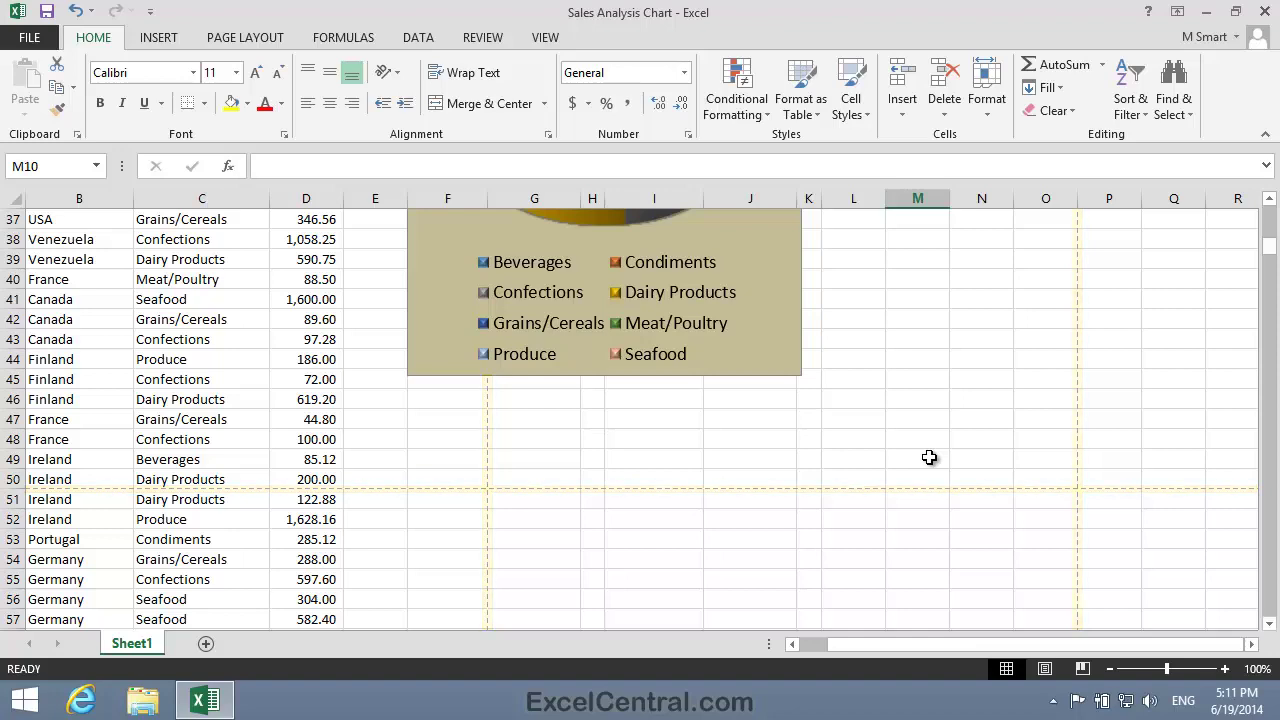
Switch to Page Layout view and scroll to the Sales by Category chart split across pages.
{"action": "scroll", "coordinate": [929, 457], "scroll_direction": "up", "scroll_amount": 4}
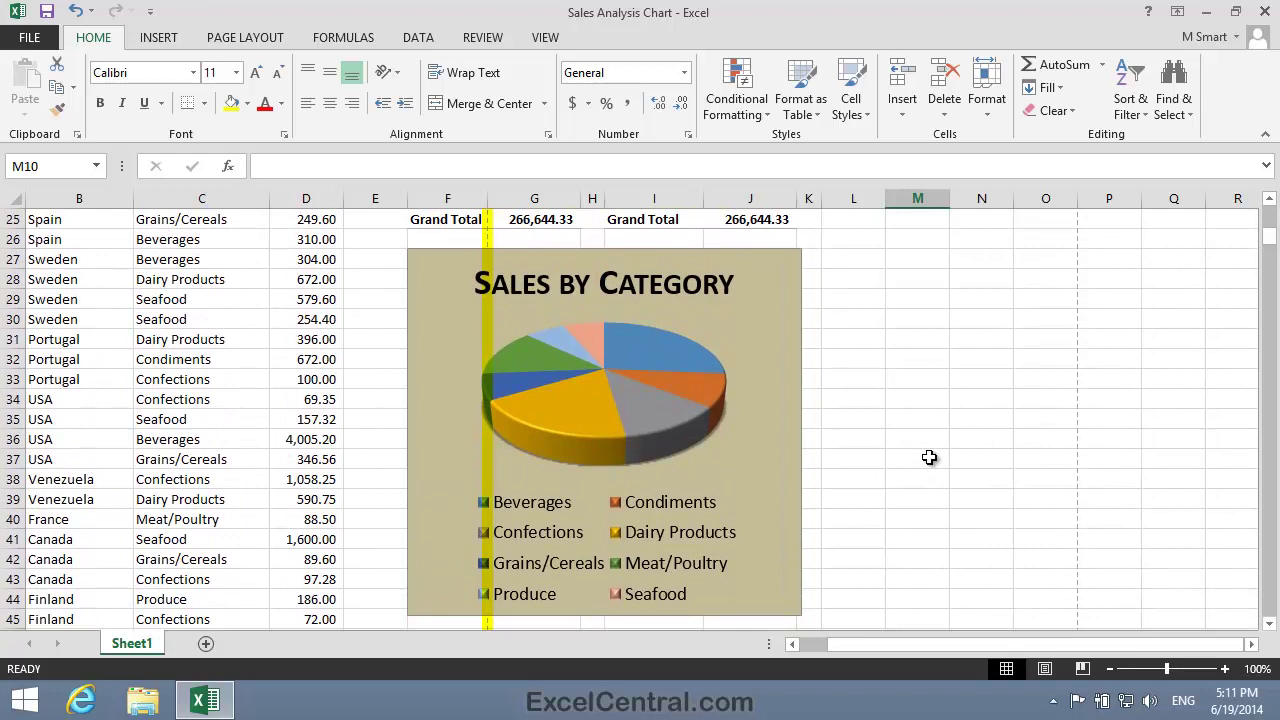
{"action": "scroll", "coordinate": [929, 457], "scroll_direction": "down", "scroll_amount": 1}
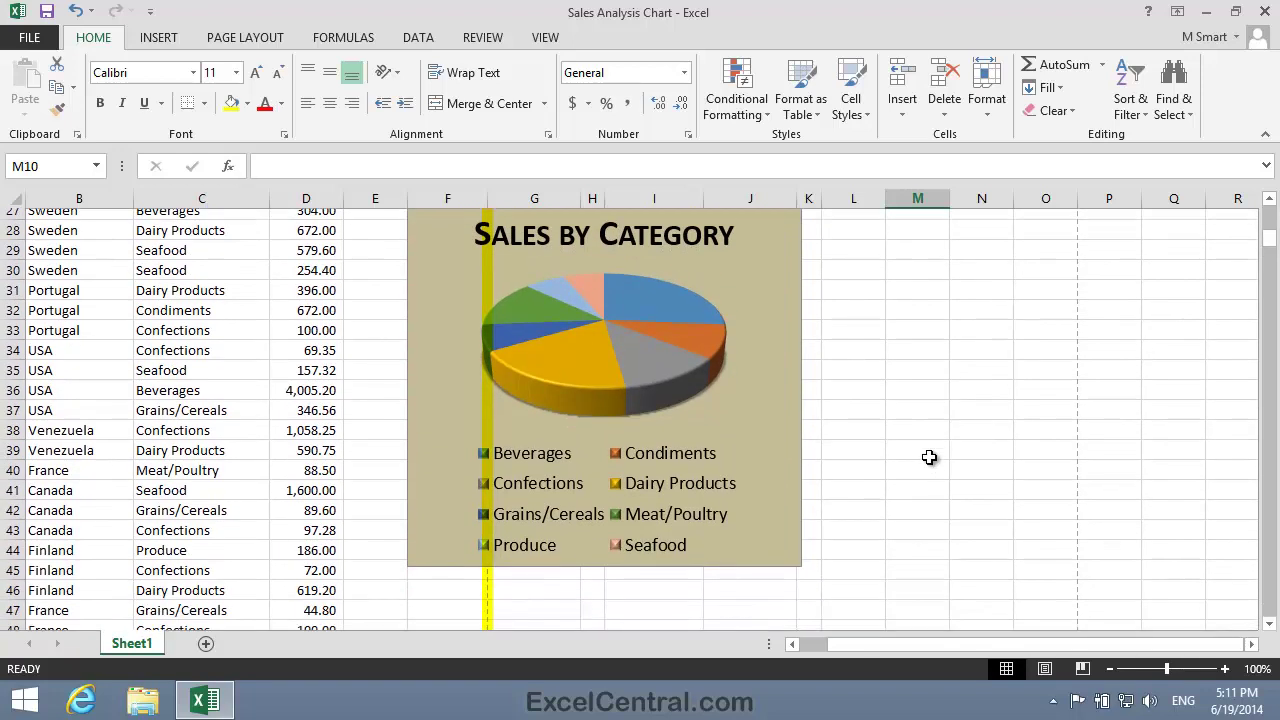
{"action": "scroll", "coordinate": [929, 457], "scroll_direction": "up", "scroll_amount": 1}
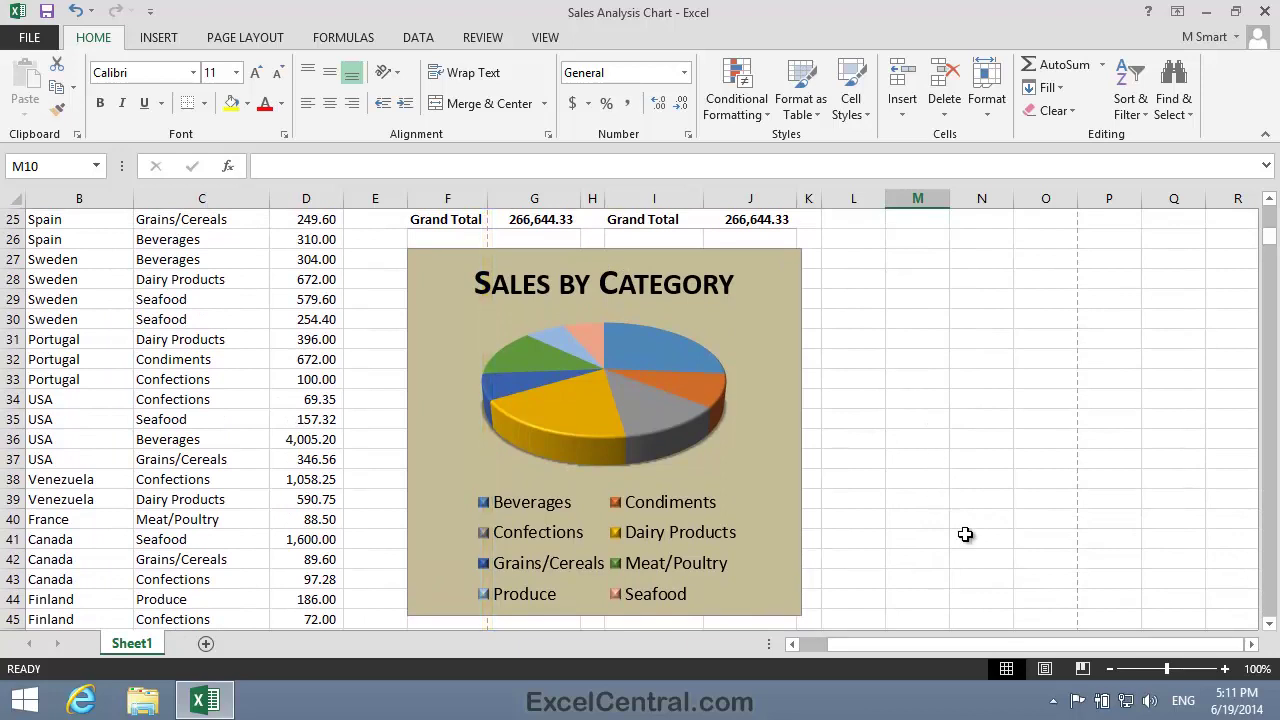
{"action": "left_click", "coordinate": [1045, 669]}
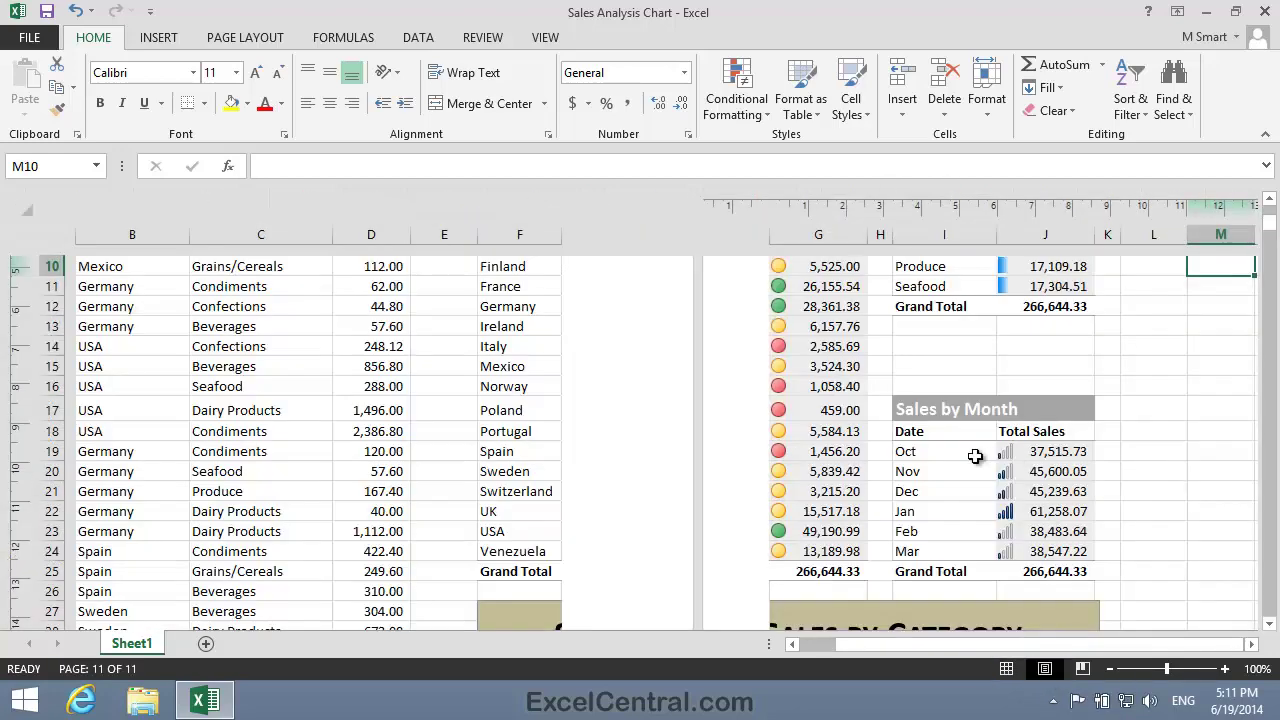
{"action": "scroll", "coordinate": [1109, 417], "scroll_direction": "down", "scroll_amount": 6}
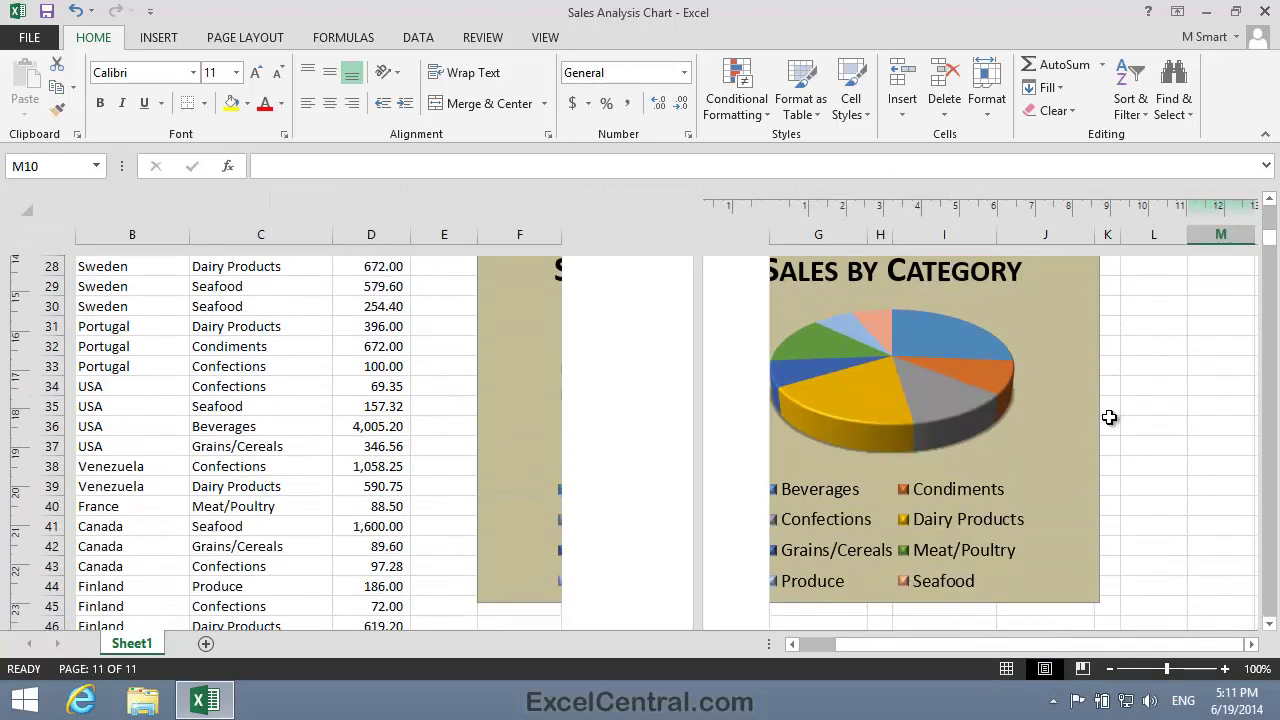
{"action": "scroll", "coordinate": [1109, 417], "scroll_direction": "up", "scroll_amount": 1}
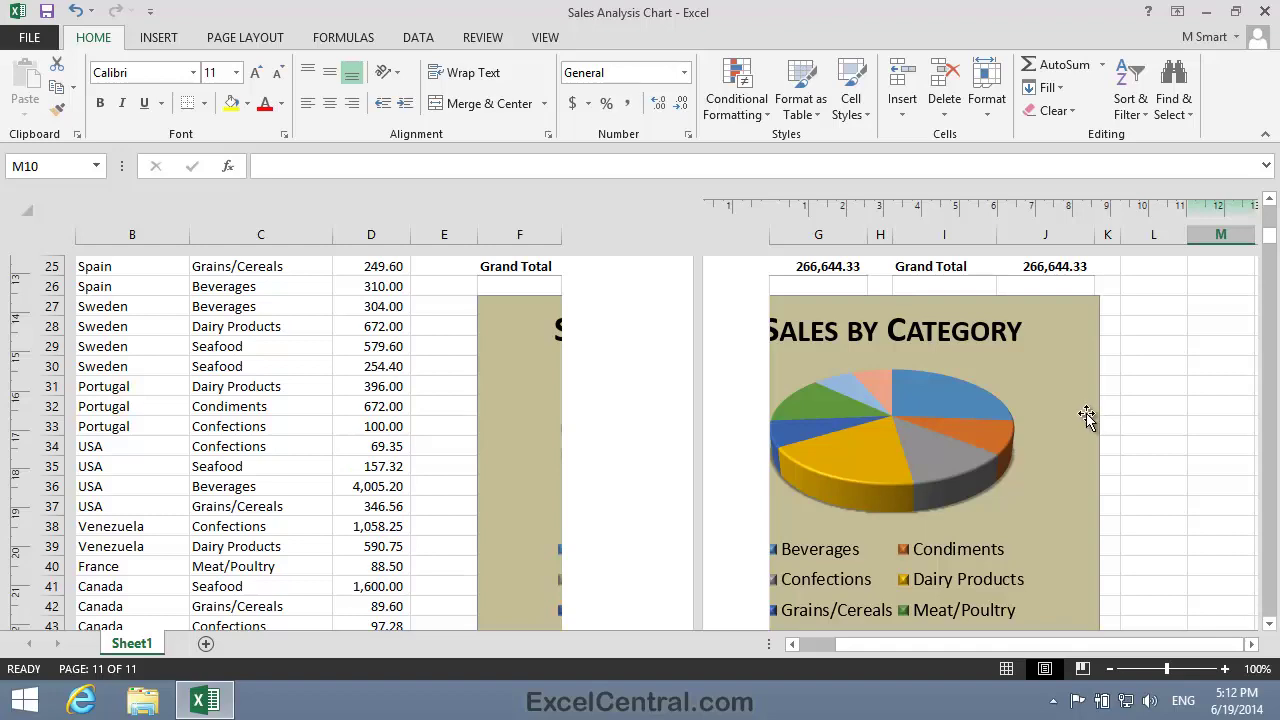
Return to Normal view, scroll to the top, and select cell E1.
{"action": "left_click", "coordinate": [1010, 669]}
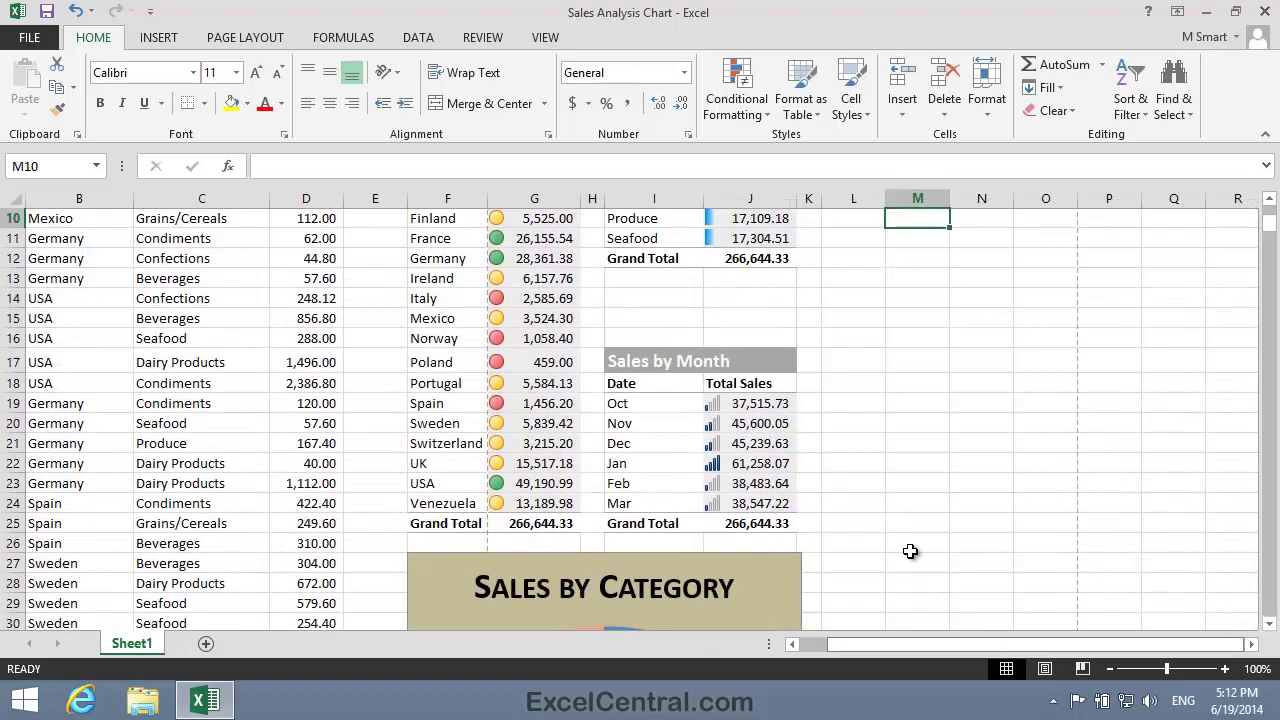
{"action": "scroll", "coordinate": [958, 460], "scroll_direction": "up", "scroll_amount": 3}
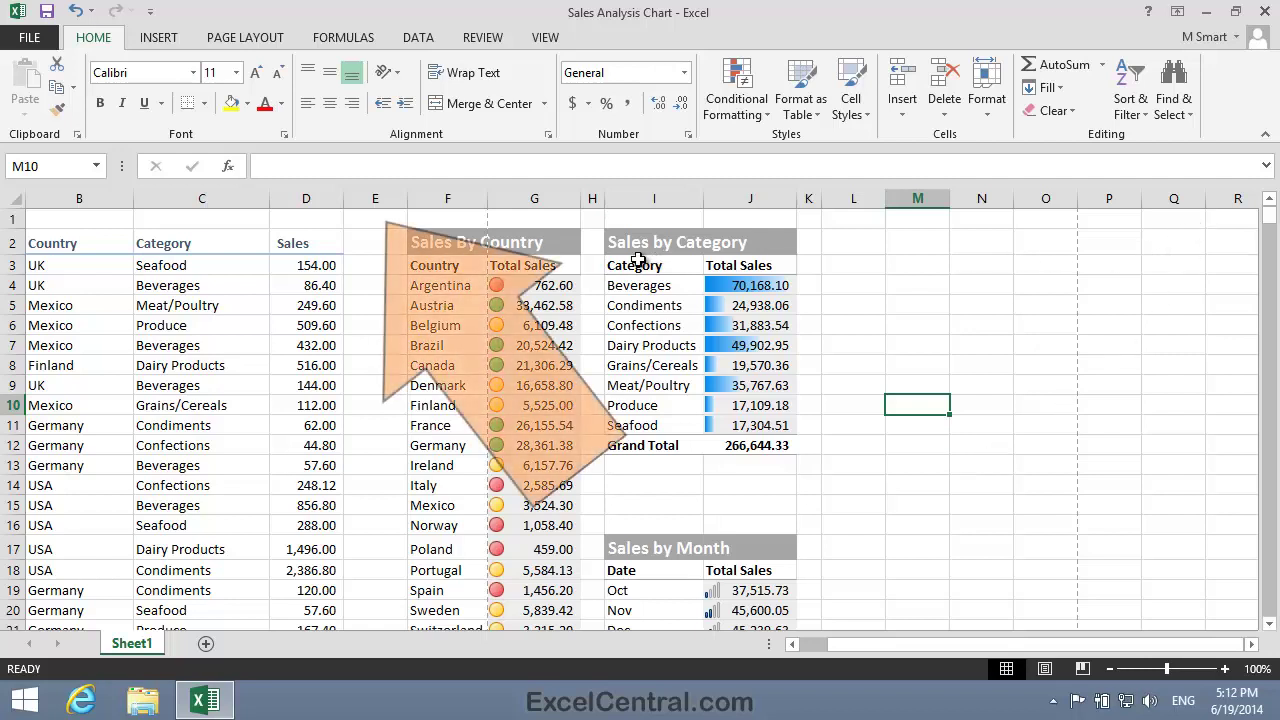
{"action": "left_click", "coordinate": [359, 221]}
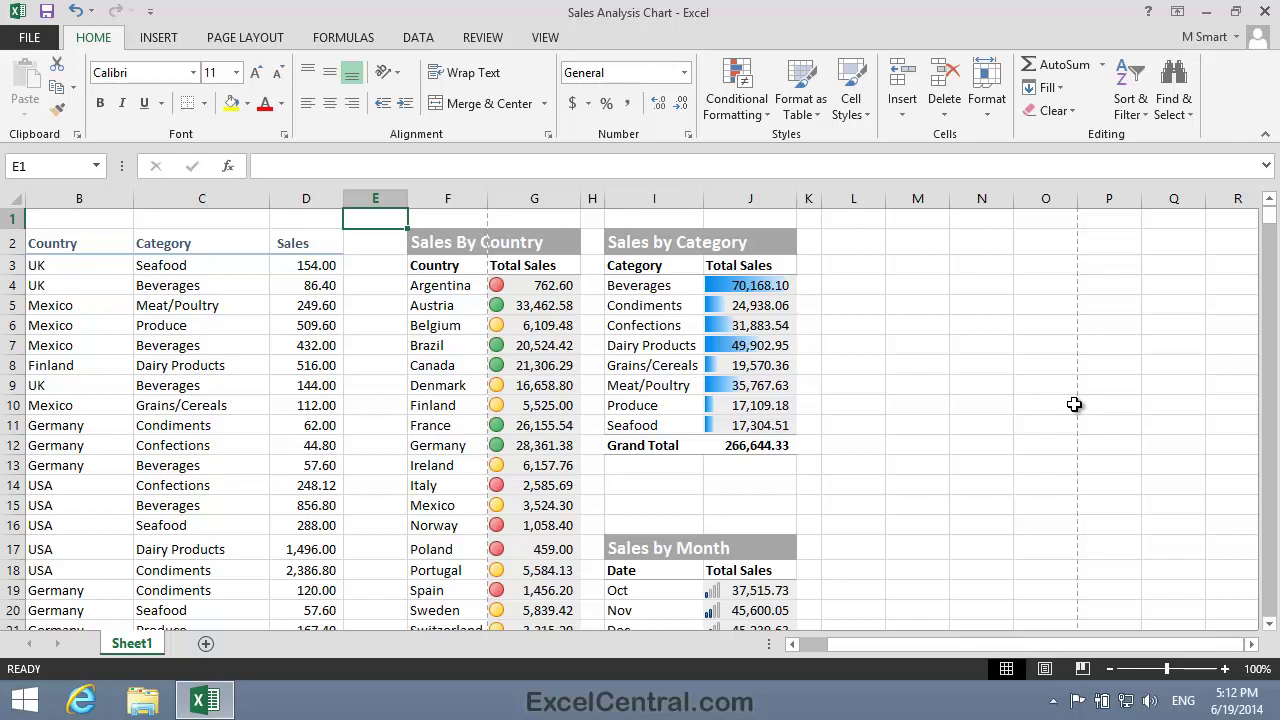
Insert a manual vertical page break left of column E using Page Layout > Breaks > Insert Page Break.
{"action": "left_click", "coordinate": [249, 40]}
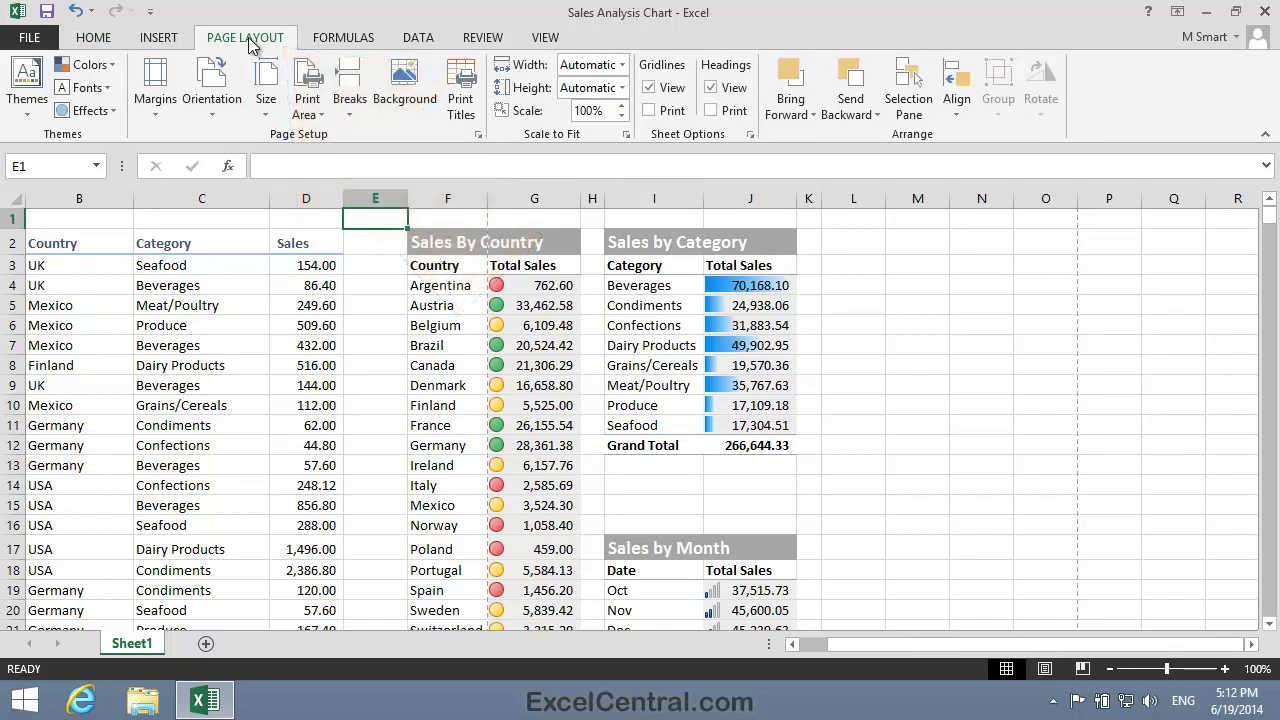
{"action": "left_click", "coordinate": [350, 100]}
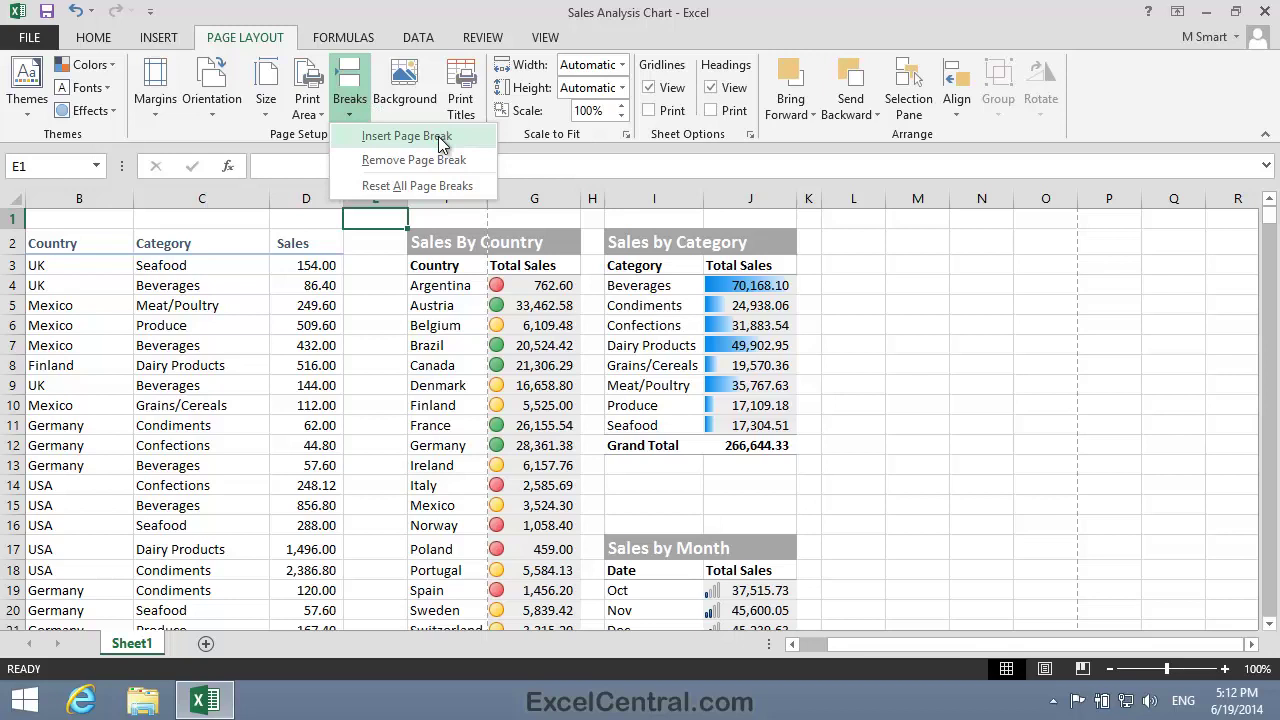
{"action": "left_click", "coordinate": [441, 140]}
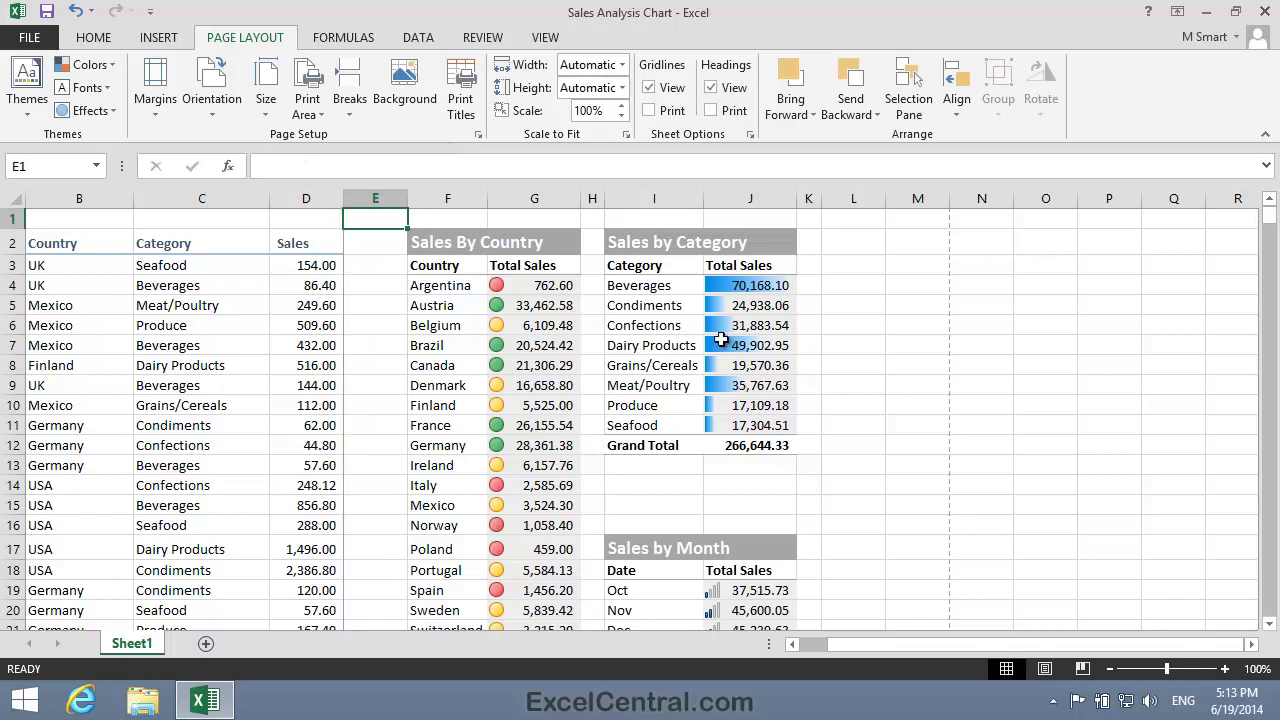
{"action": "scroll", "coordinate": [692, 410], "scroll_direction": "down", "scroll_amount": 2}
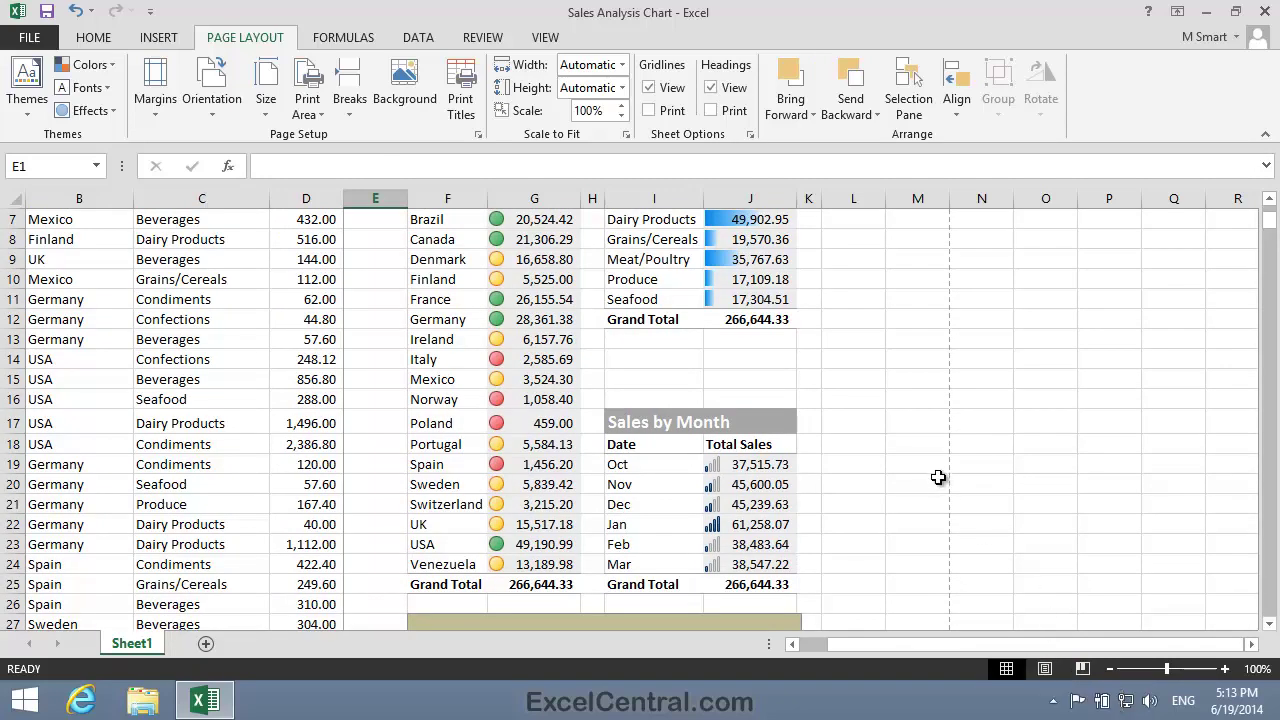
{"action": "scroll", "coordinate": [942, 460], "scroll_direction": "up", "scroll_amount": 2}
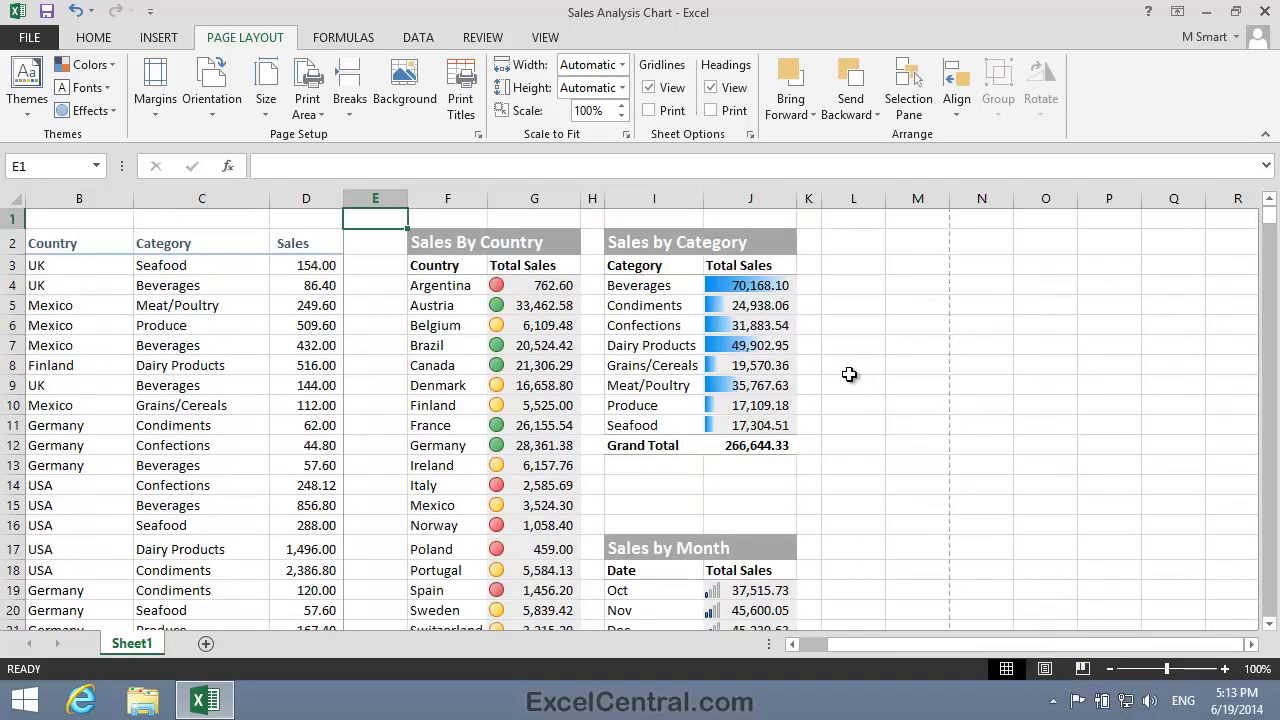
{"action": "left_click", "coordinate": [24, 40]}
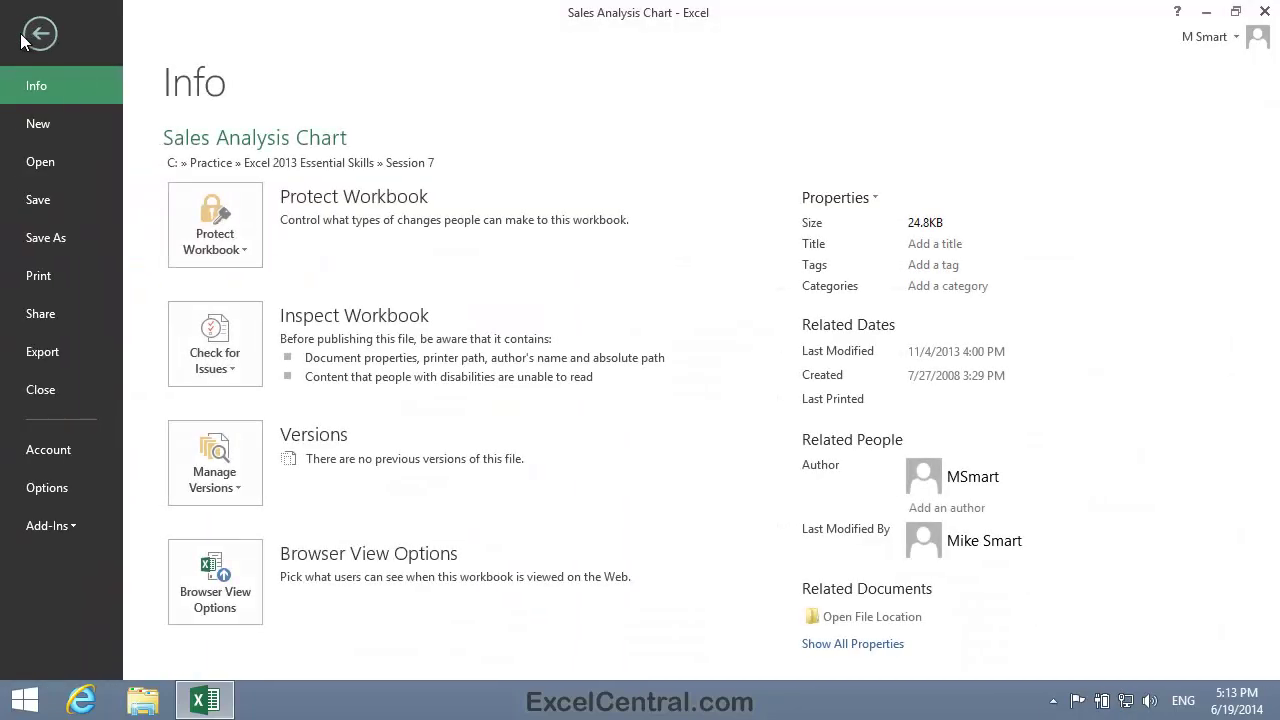
{"action": "left_click", "coordinate": [56, 277]}
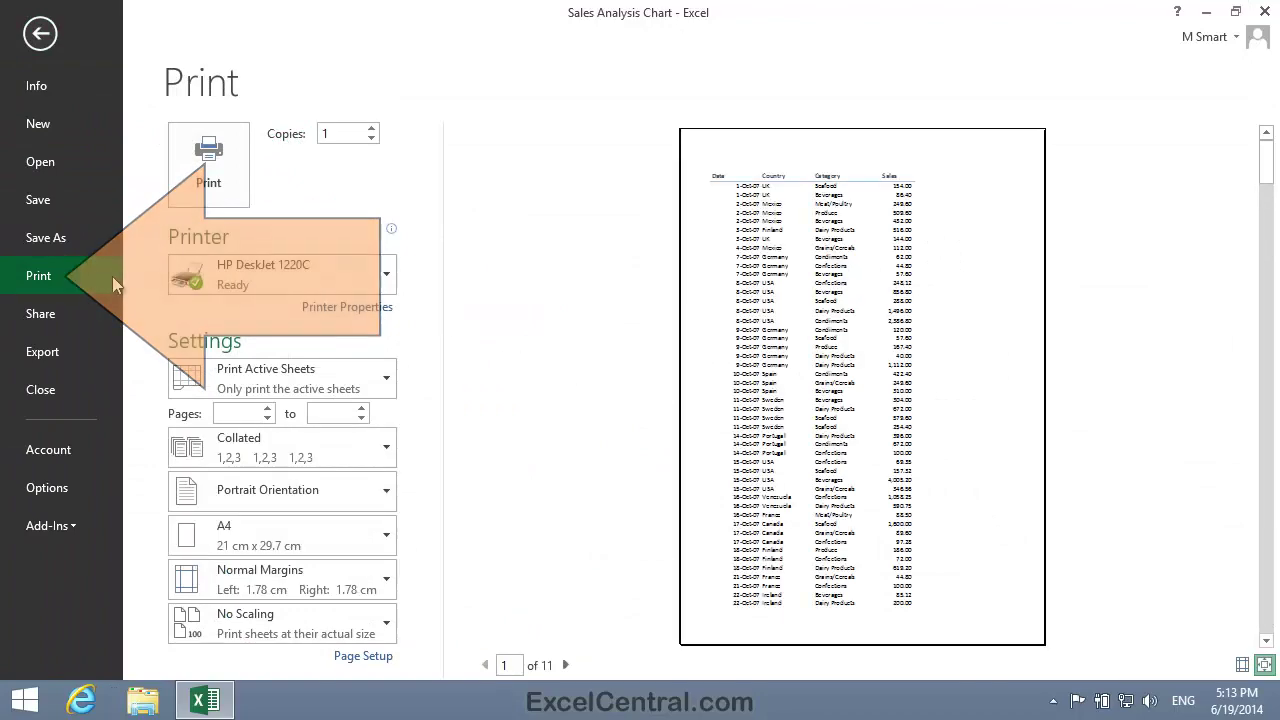
{"action": "left_click", "coordinate": [565, 665]}
{"action": "left_click", "coordinate": [565, 665]}
{"action": "left_click", "coordinate": [565, 665]}
{"action": "left_click", "coordinate": [565, 665]}
{"action": "left_click", "coordinate": [565, 665]}
{"action": "left_click", "coordinate": [565, 665]}
{"action": "left_click", "coordinate": [565, 665]}
{"action": "left_click", "coordinate": [565, 665]}
{"action": "left_click", "coordinate": [565, 665]}
{"action": "left_click", "coordinate": [565, 665]}
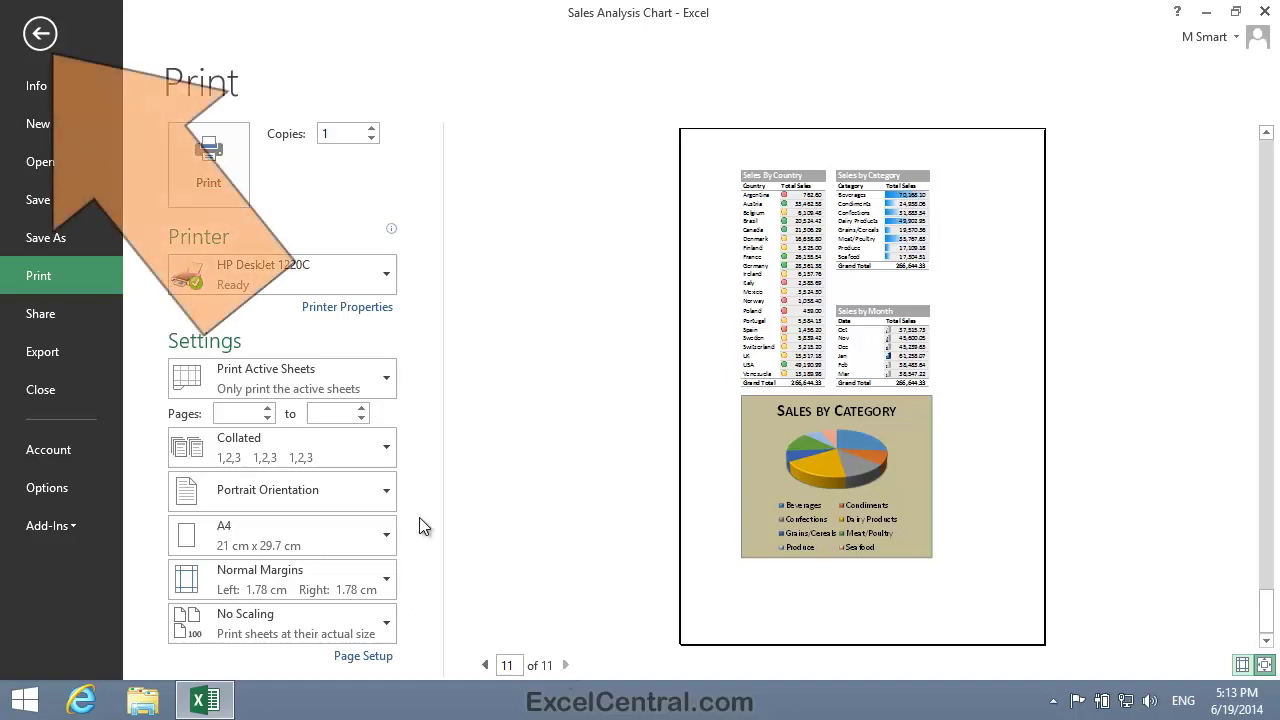
{"action": "left_click", "coordinate": [41, 35]}
Jump to the top of the sheet, then scroll down and select cell A78, the first November sale.
{"action": "key", "text": "ctrl+Home"}
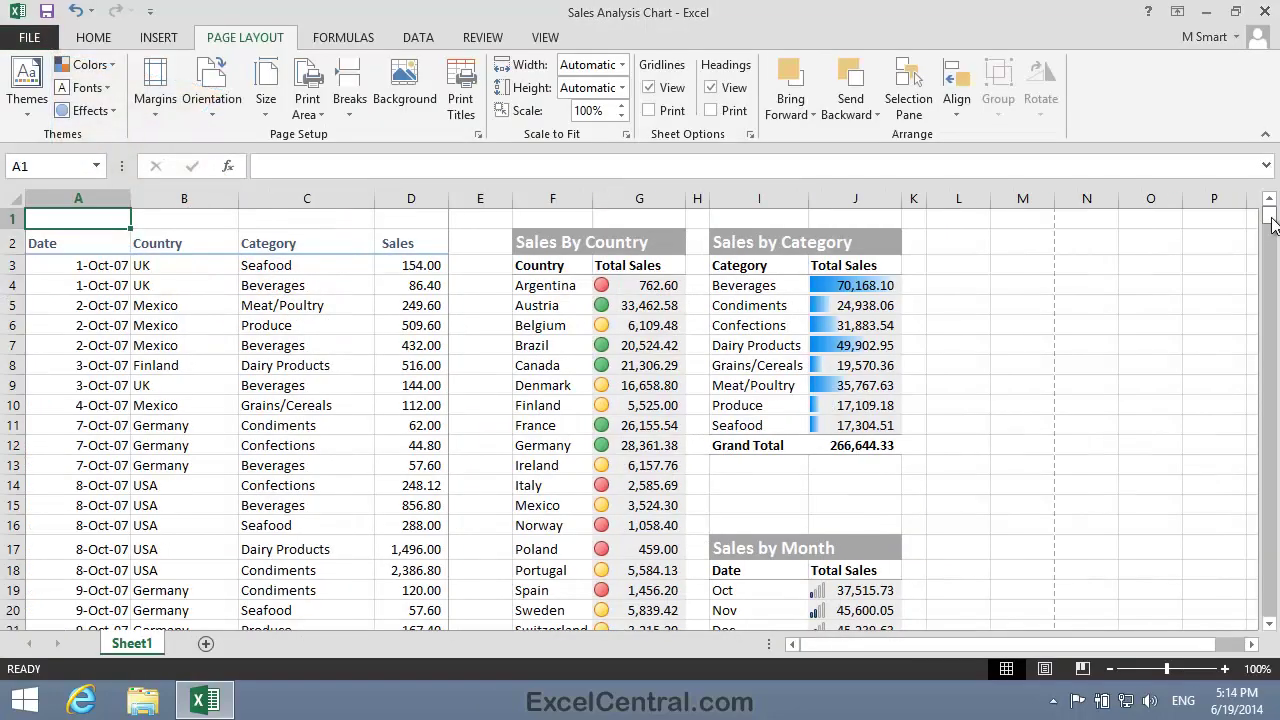
{"action": "left_click_drag", "start_coordinate": [1272, 224], "coordinate": [1272, 286]}
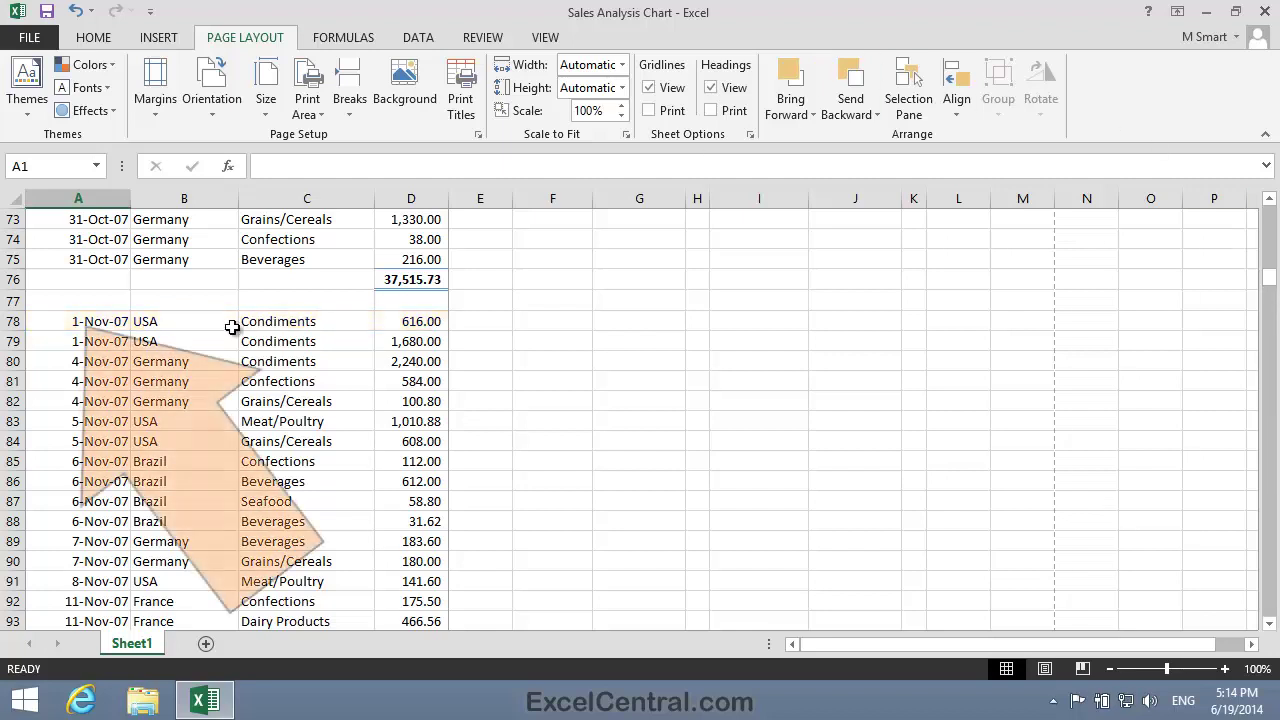
{"action": "left_click", "coordinate": [81, 321]}
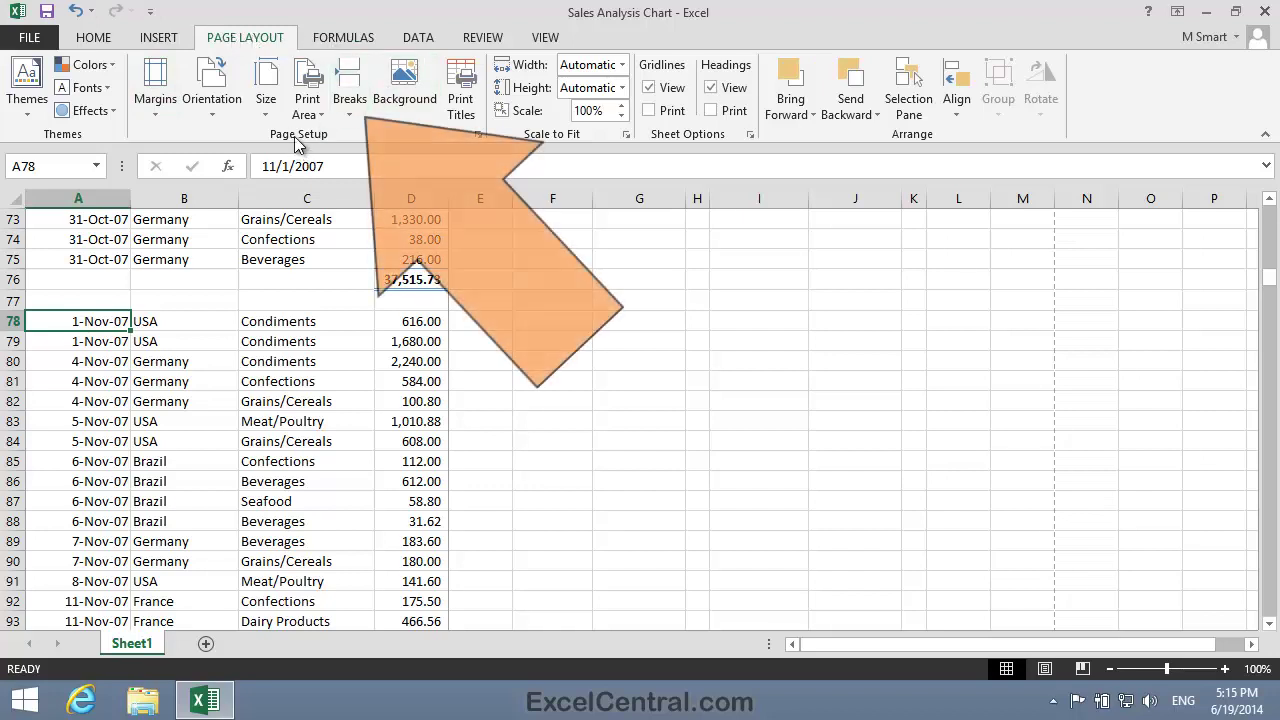
Insert a horizontal page break above row 78 via Breaks > Insert Page Break.
{"action": "left_click", "coordinate": [349, 88]}
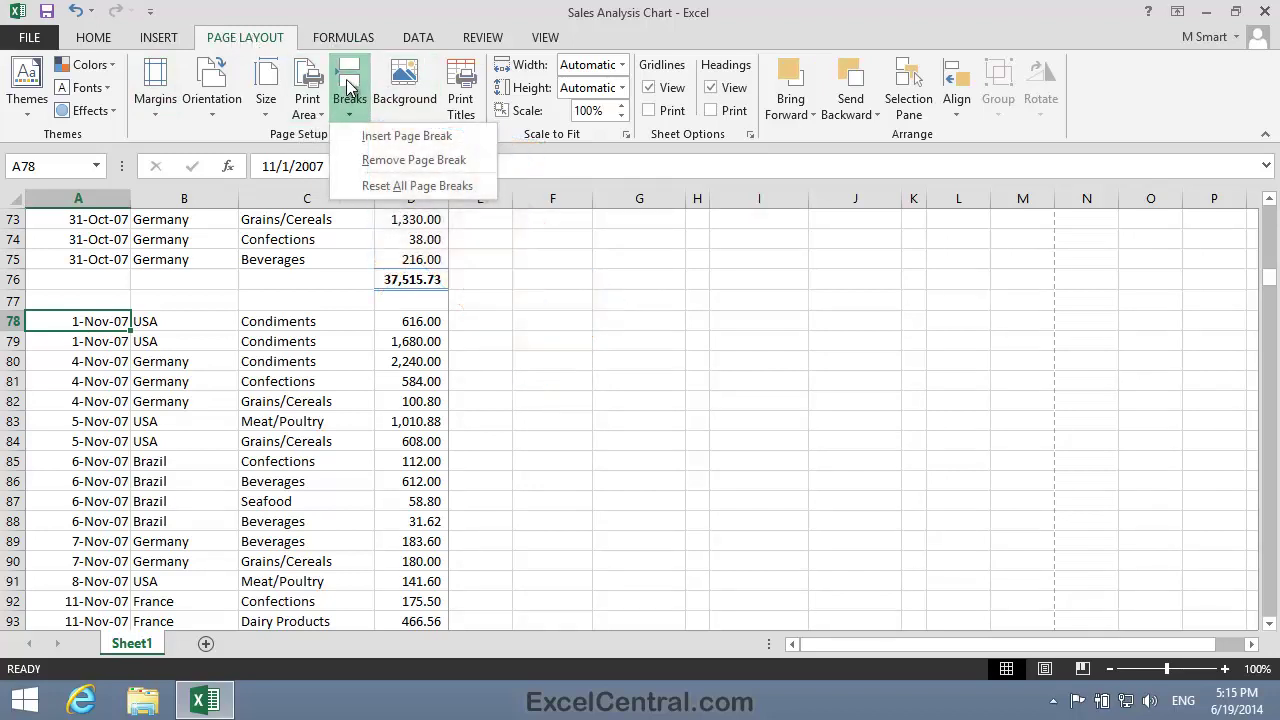
{"action": "left_click", "coordinate": [412, 135]}
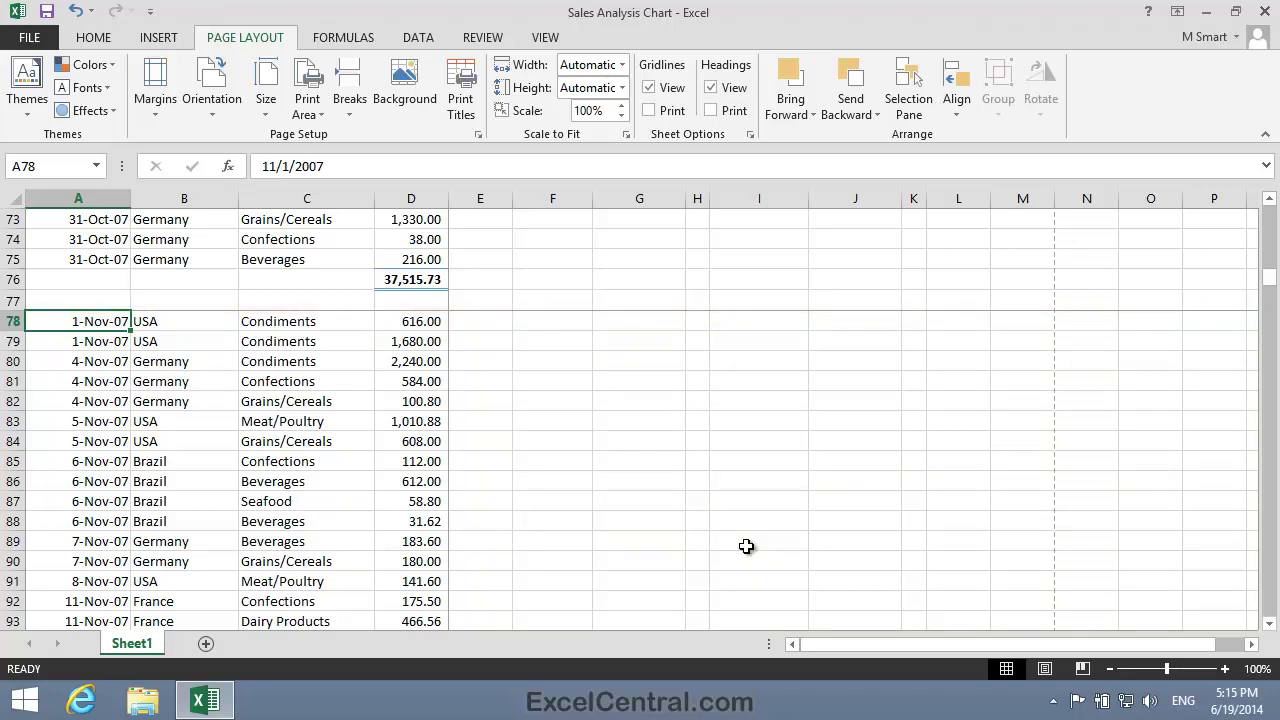
{"action": "left_click", "coordinate": [1047, 669]}
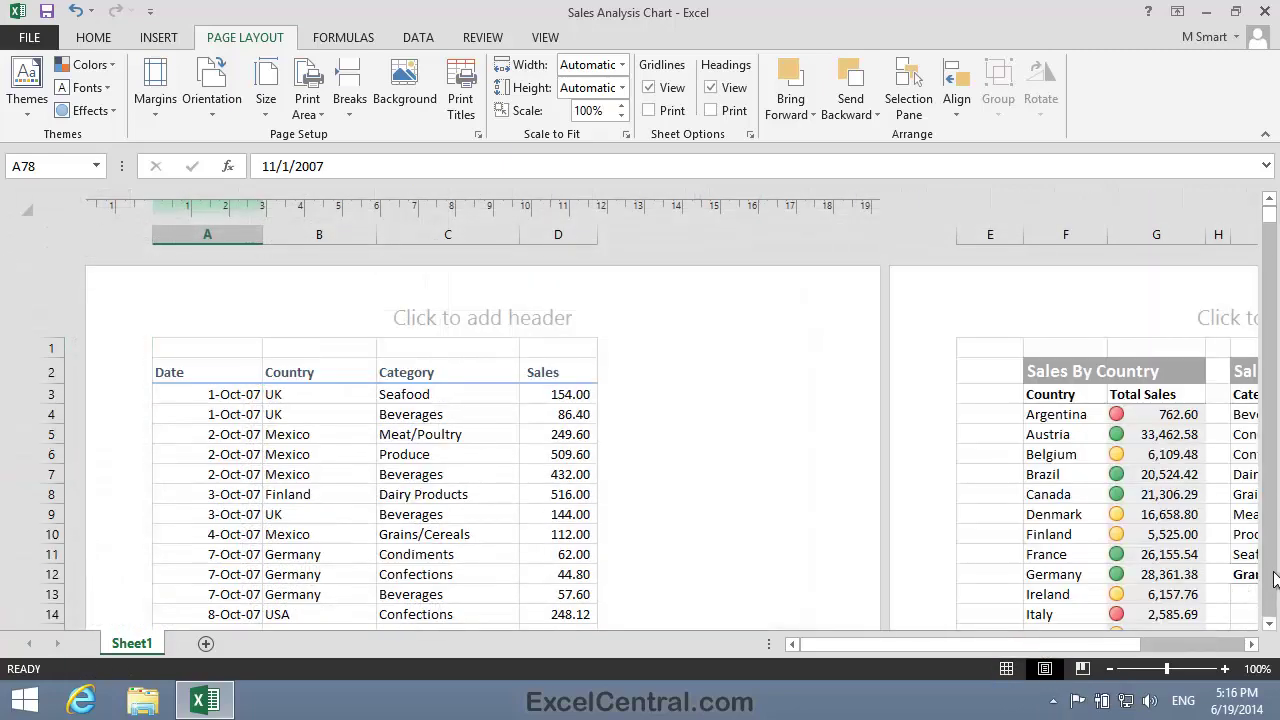
{"action": "left_click", "coordinate": [1276, 580]}
{"action": "left_click", "coordinate": [1276, 580]}
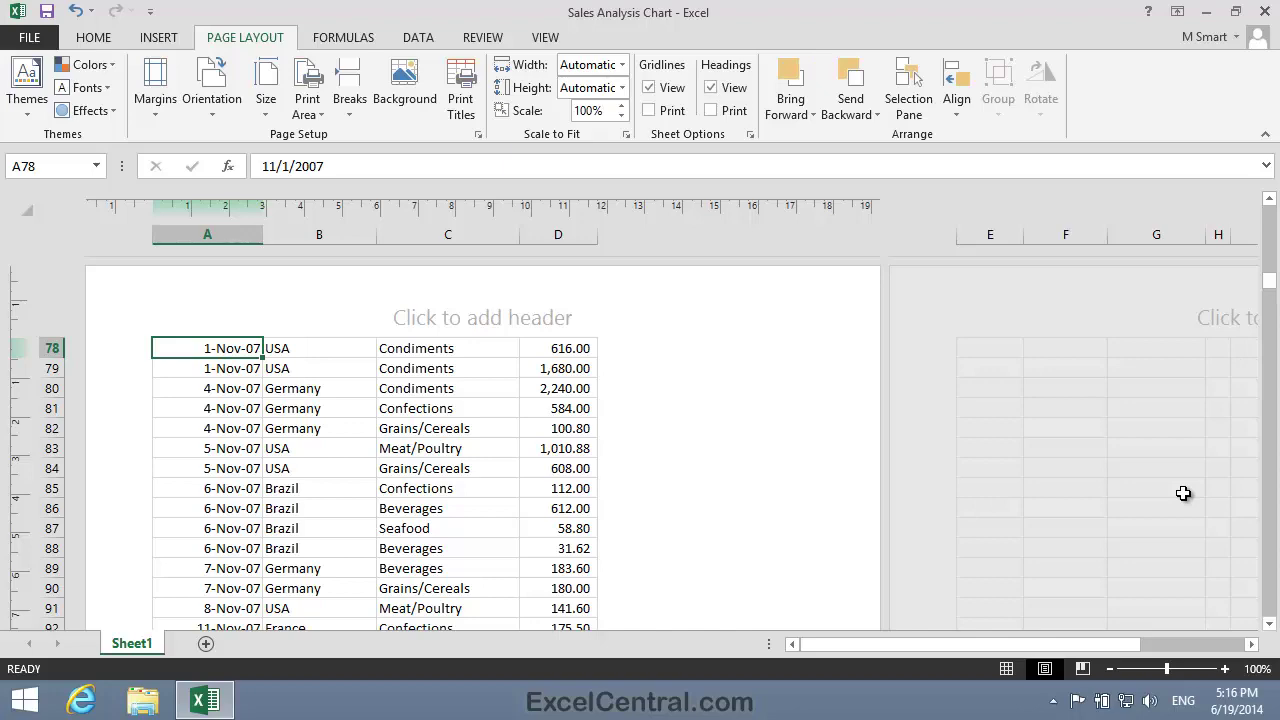
{"action": "left_click", "coordinate": [1007, 669]}
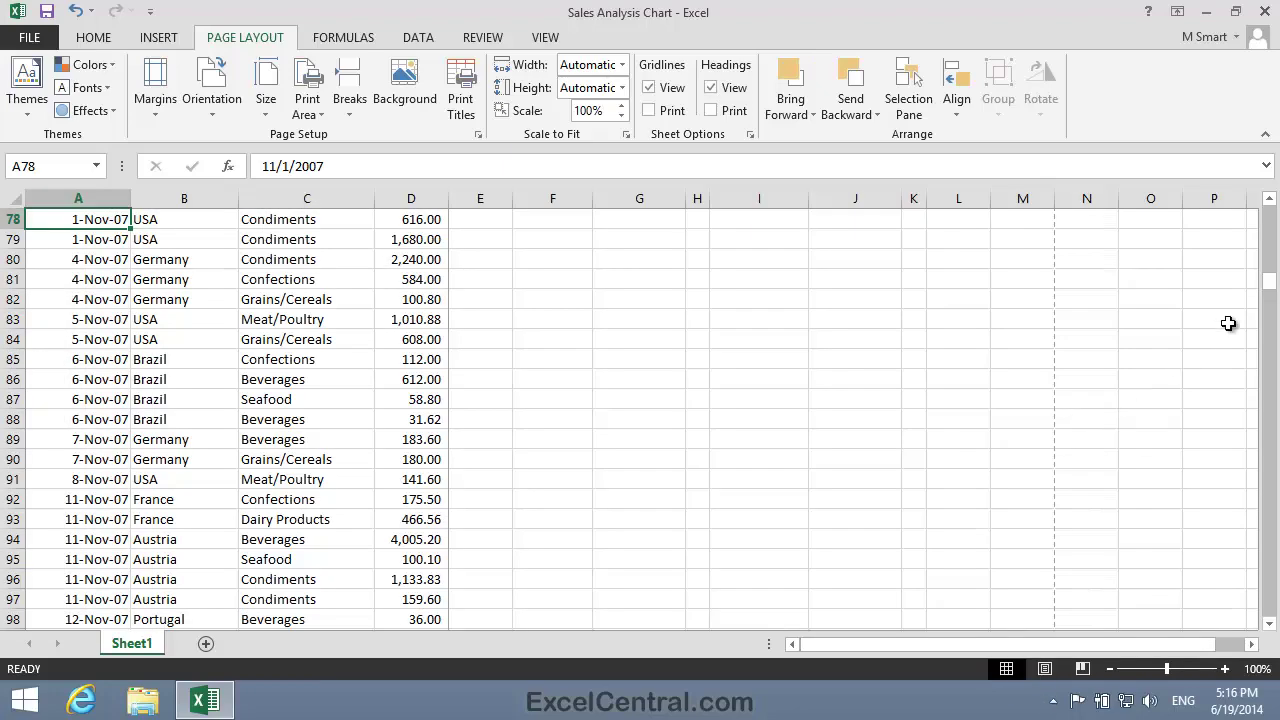
Scroll back to row 78 and select cells G78, E78, then C78 below the break.
{"action": "left_click_drag", "start_coordinate": [1268, 280], "coordinate": [1268, 212]}
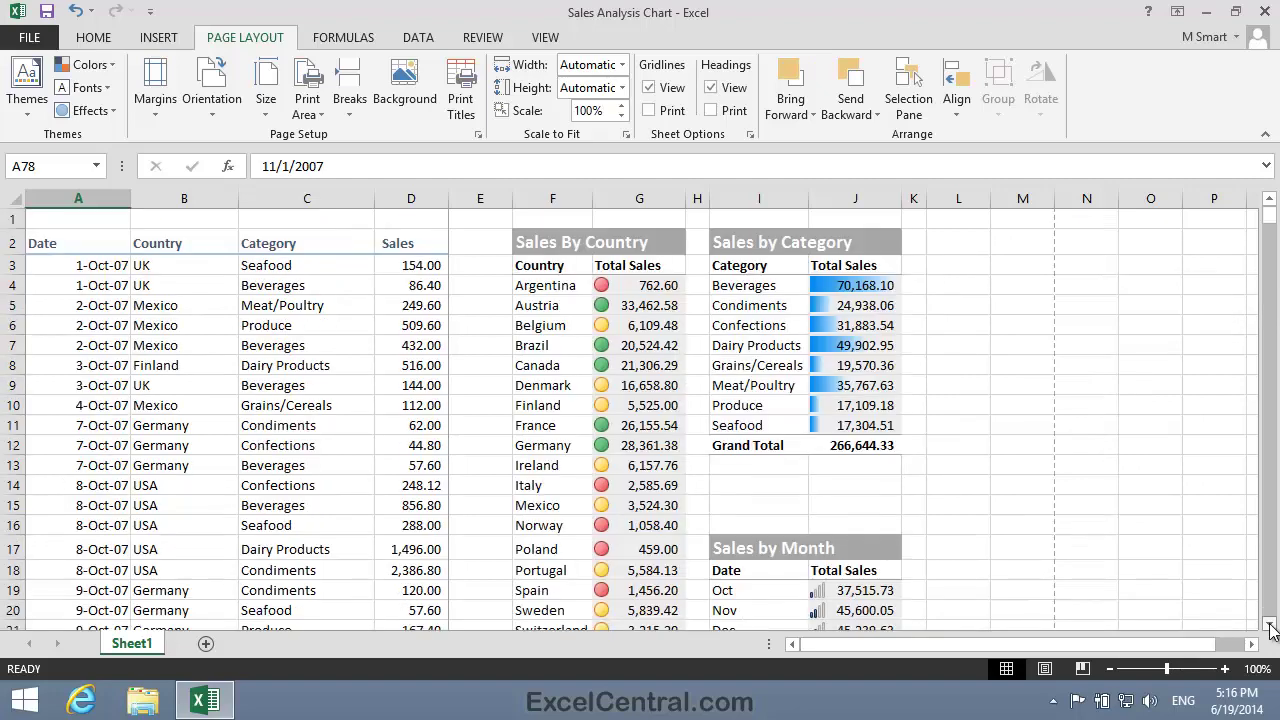
{"action": "left_click_drag", "start_coordinate": [1270, 628], "coordinate": [1270, 628]}
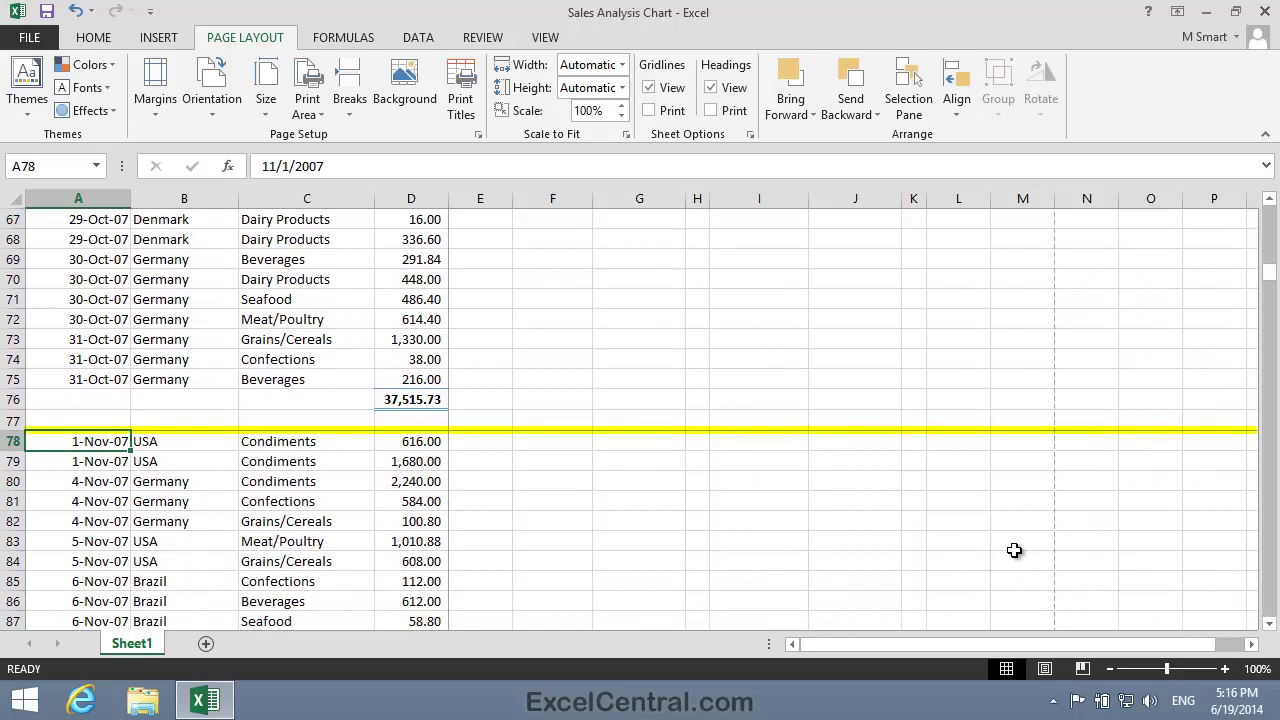
{"action": "left_click", "coordinate": [664, 442]}
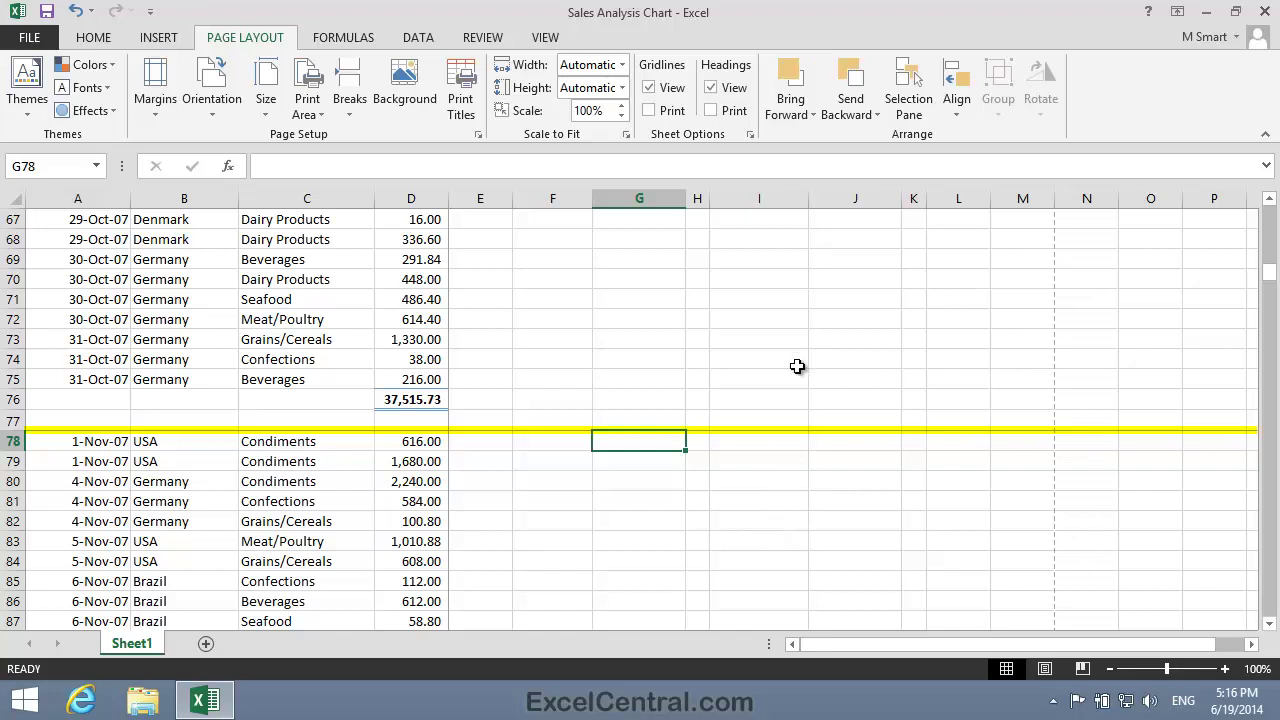
{"action": "left_click", "coordinate": [480, 440]}
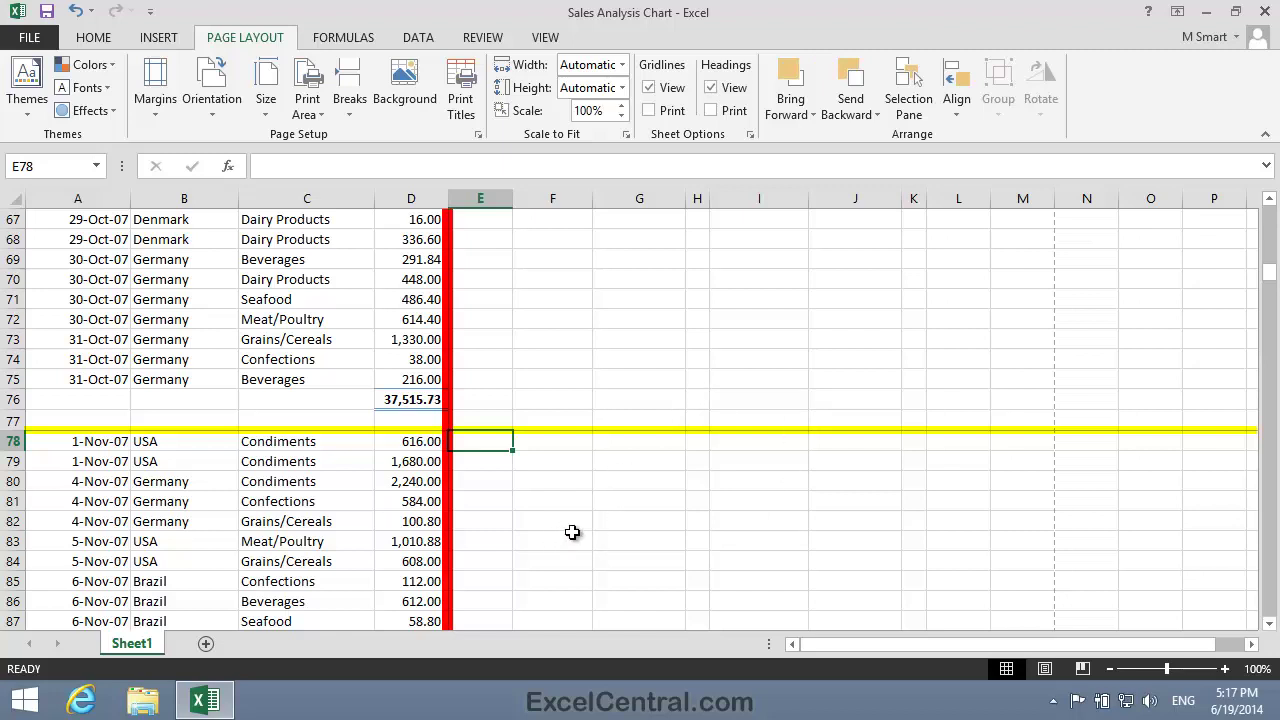
{"action": "left_click", "coordinate": [325, 441]}
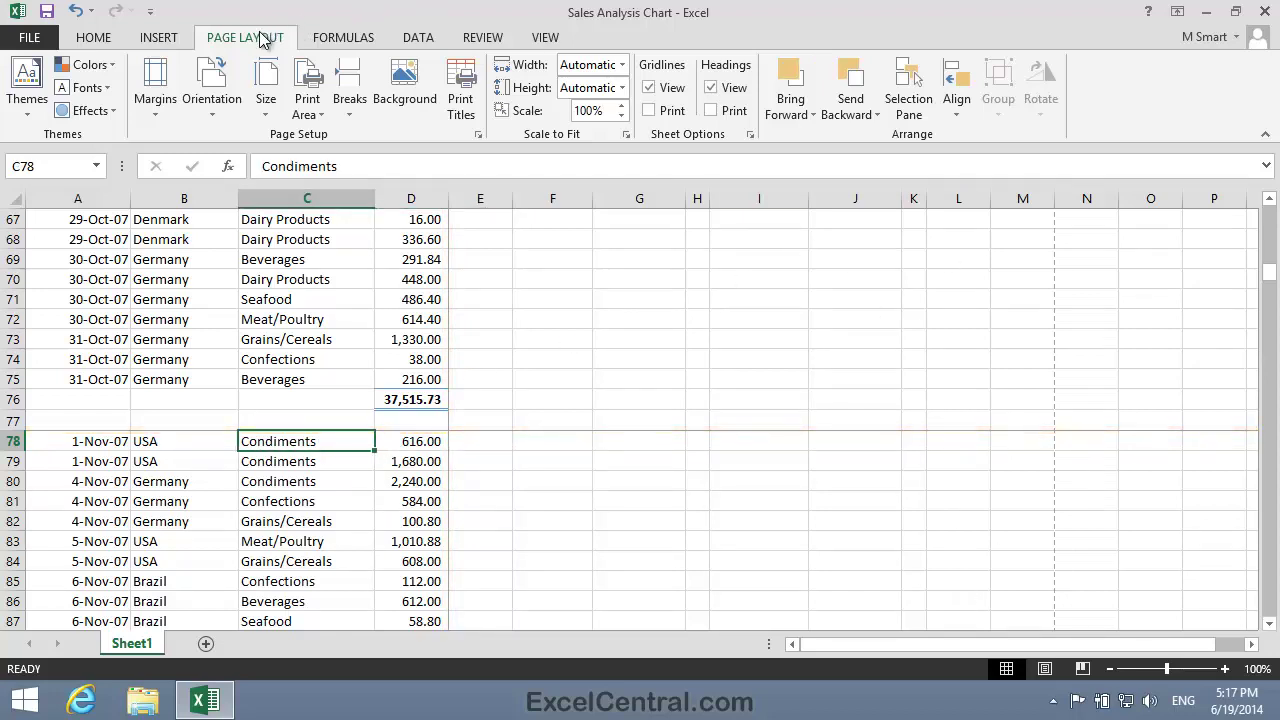
Remove the page break above row 78 with Breaks > Remove Page Break.
{"action": "left_click", "coordinate": [350, 101]}
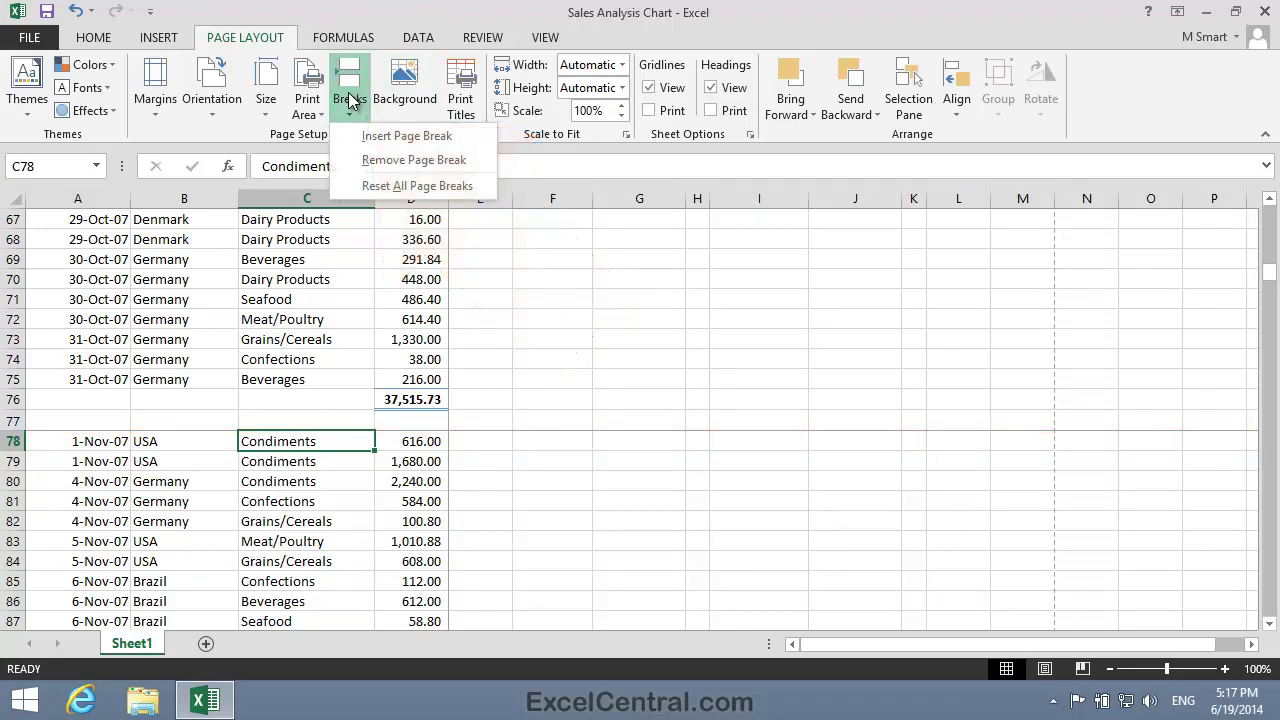
{"action": "left_click", "coordinate": [400, 160]}
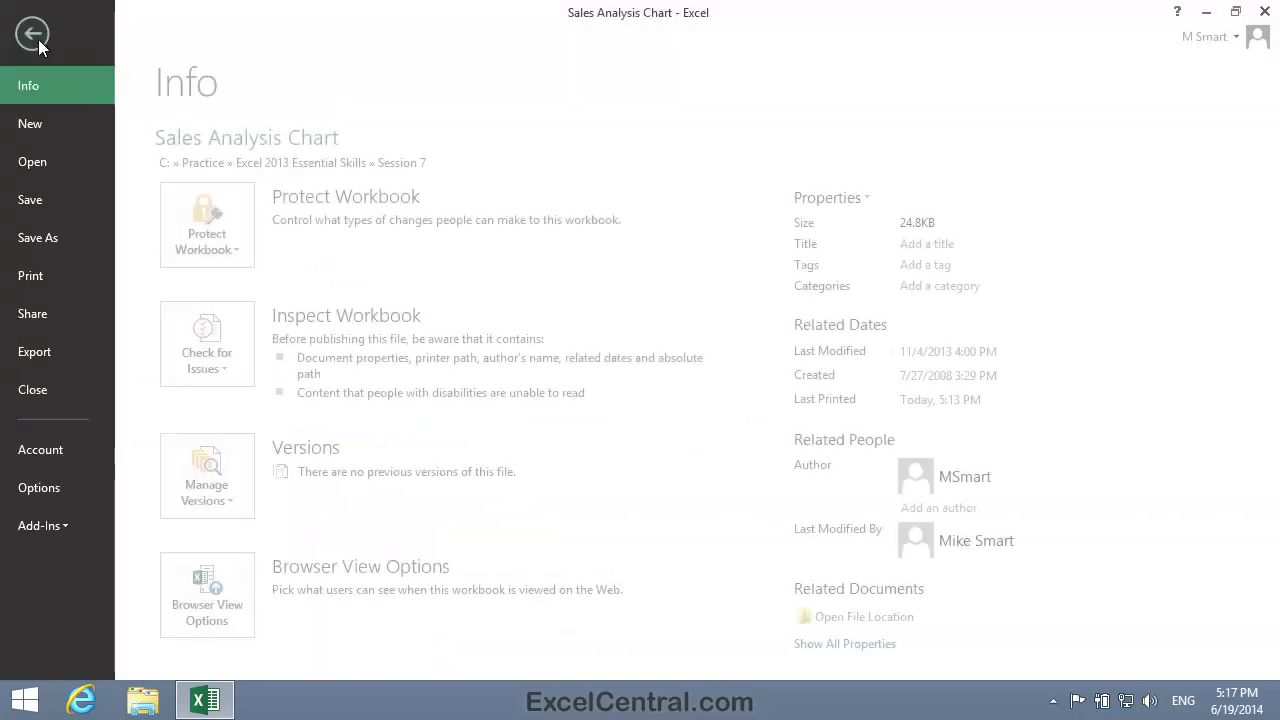
Save the workbook through Save As > Browse under the new name 'Sales Analysis Chart-1'.
{"action": "left_click", "coordinate": [72, 235]}
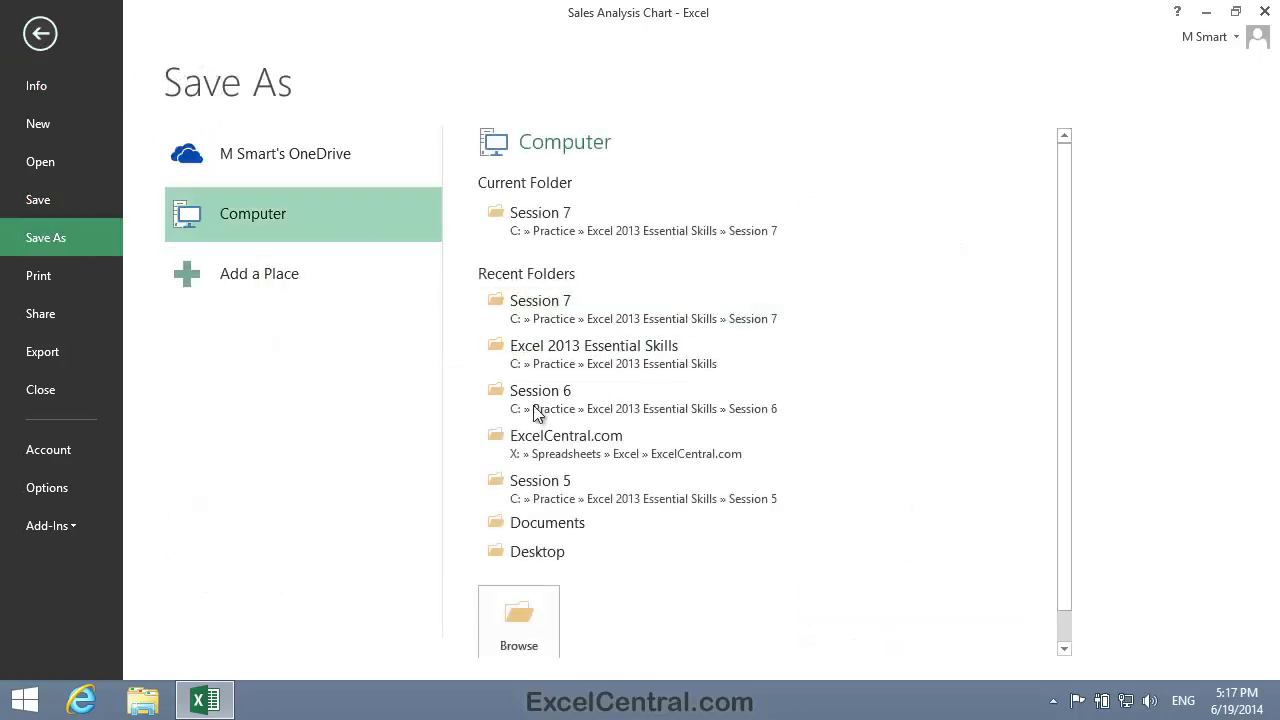
{"action": "left_click", "coordinate": [524, 621]}
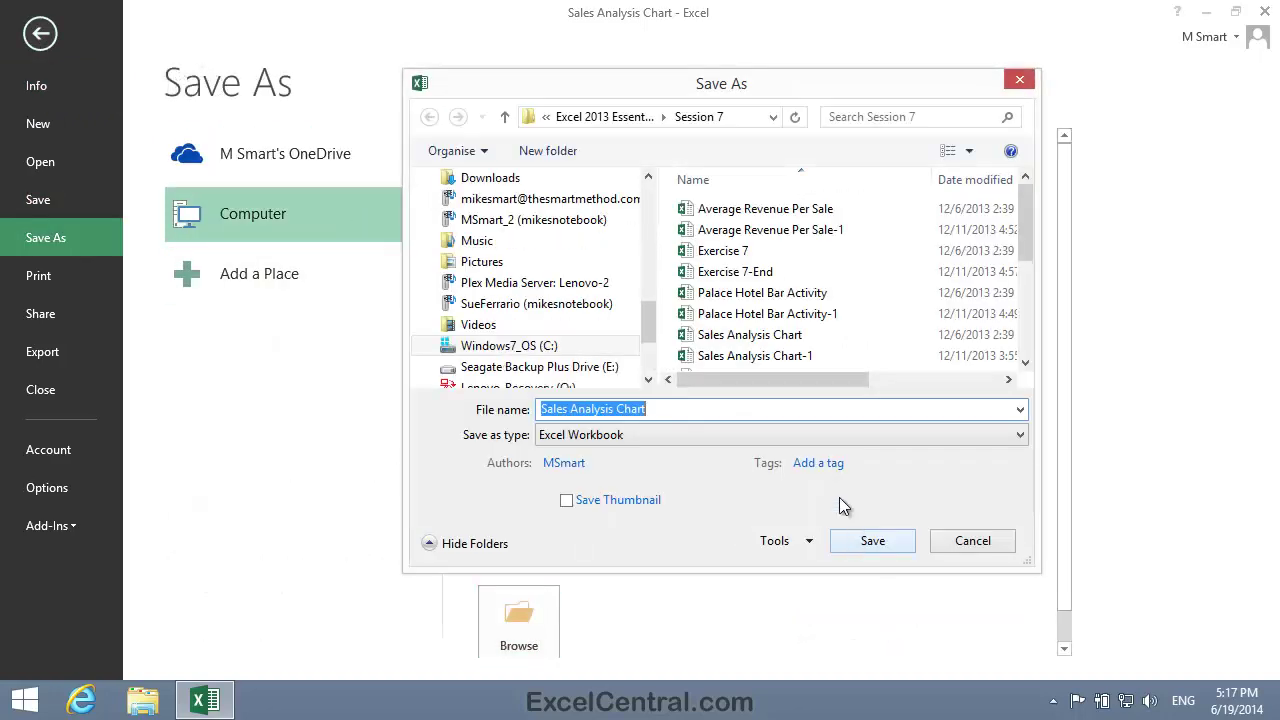
{"action": "left_click", "coordinate": [669, 408]}
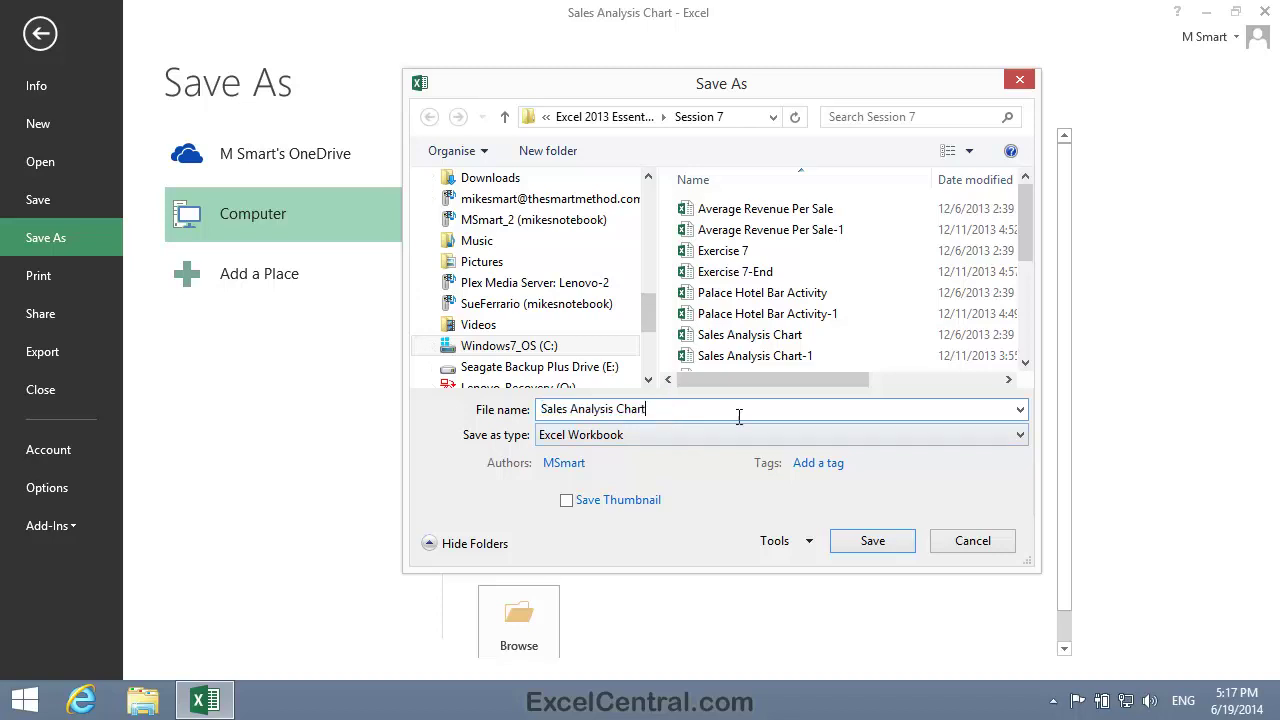
{"action": "type", "text": "-1"}
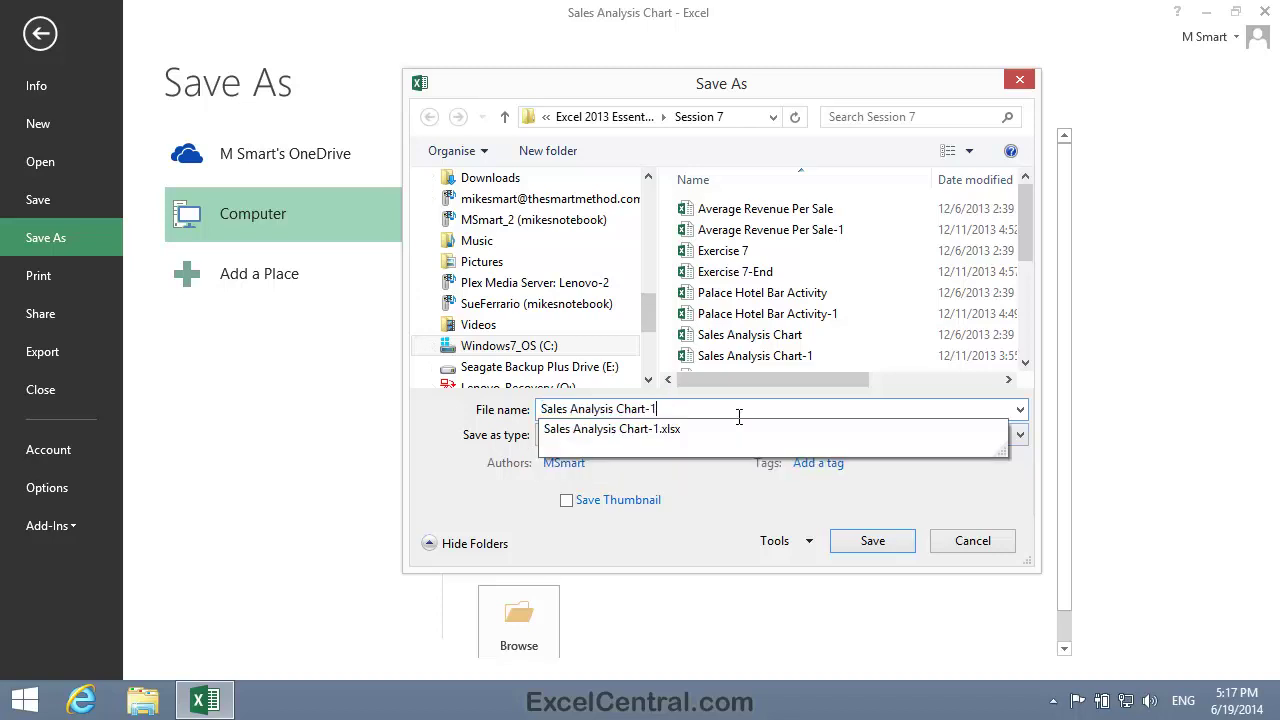
{"action": "left_click", "coordinate": [620, 117]}
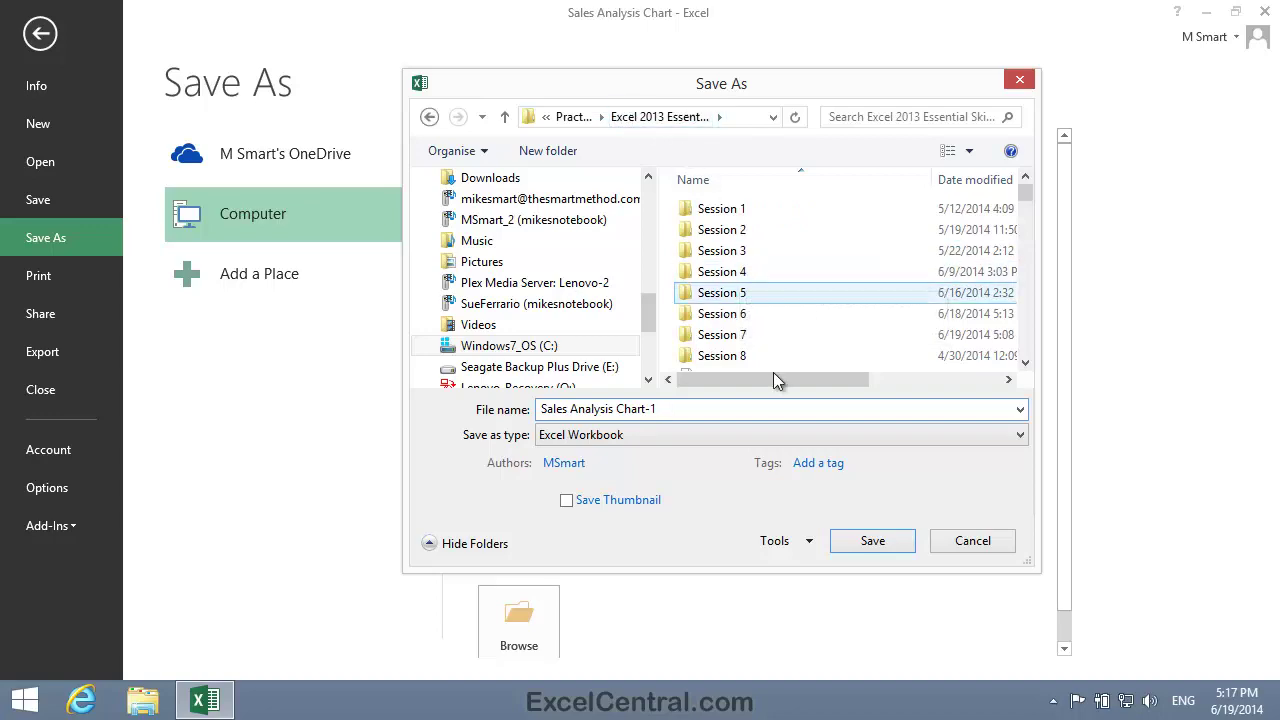
{"action": "left_click", "coordinate": [873, 541]}
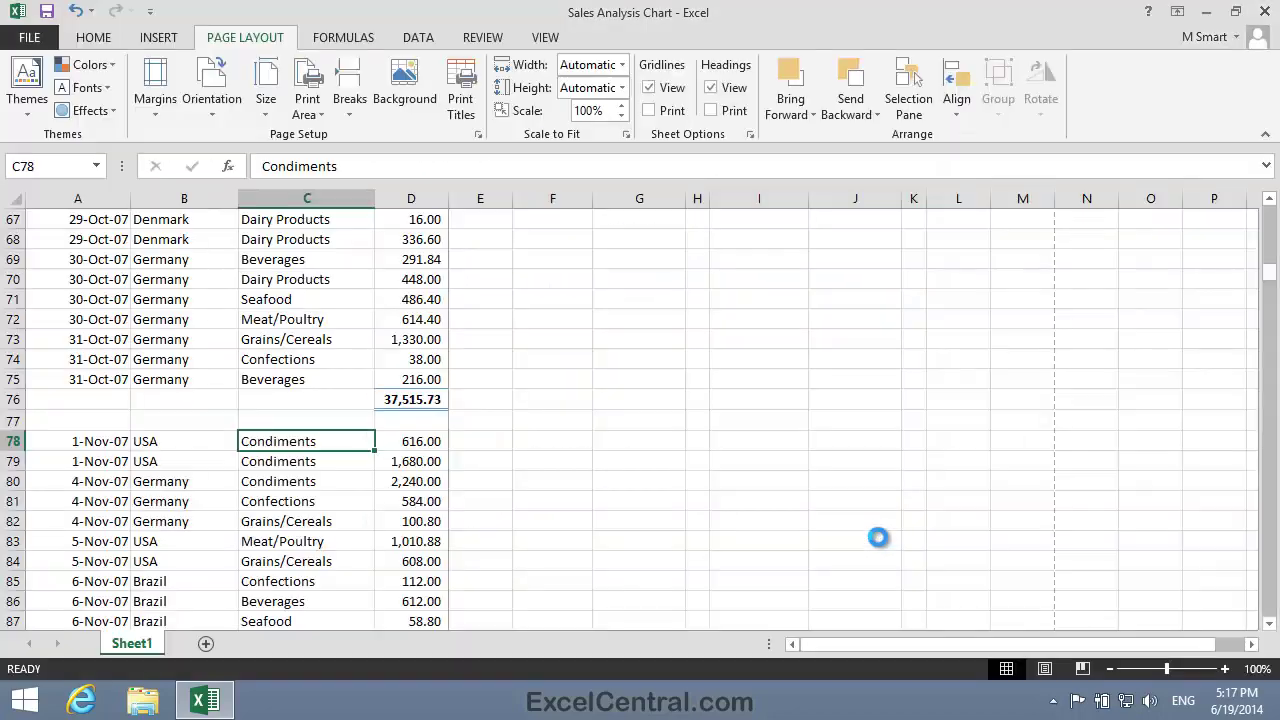